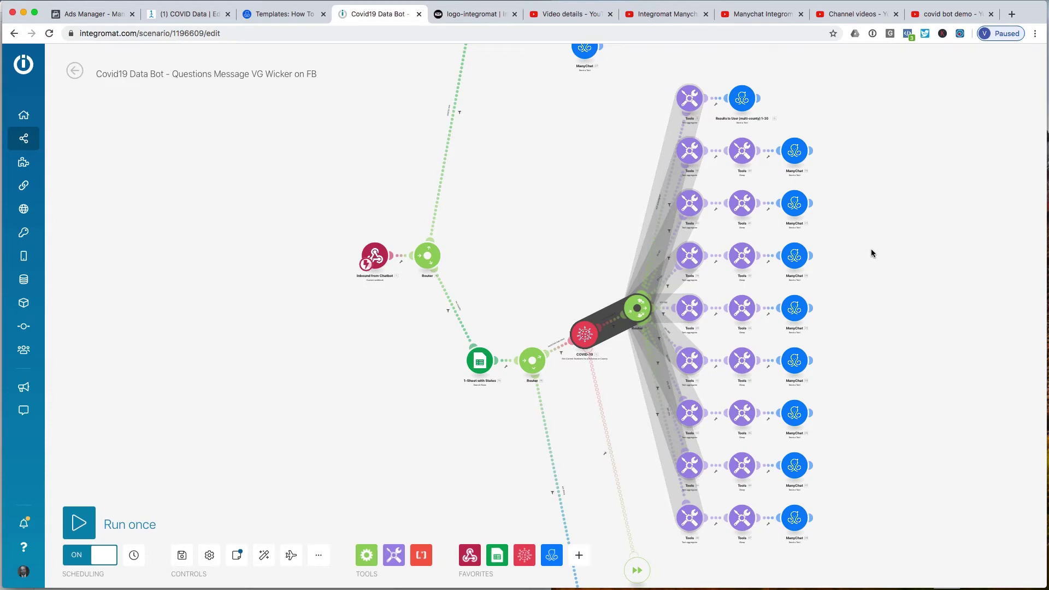
Zoom in on the Tools 3 / Results to User branch and open its text aggregator
scroll(871, 247, up, 5)
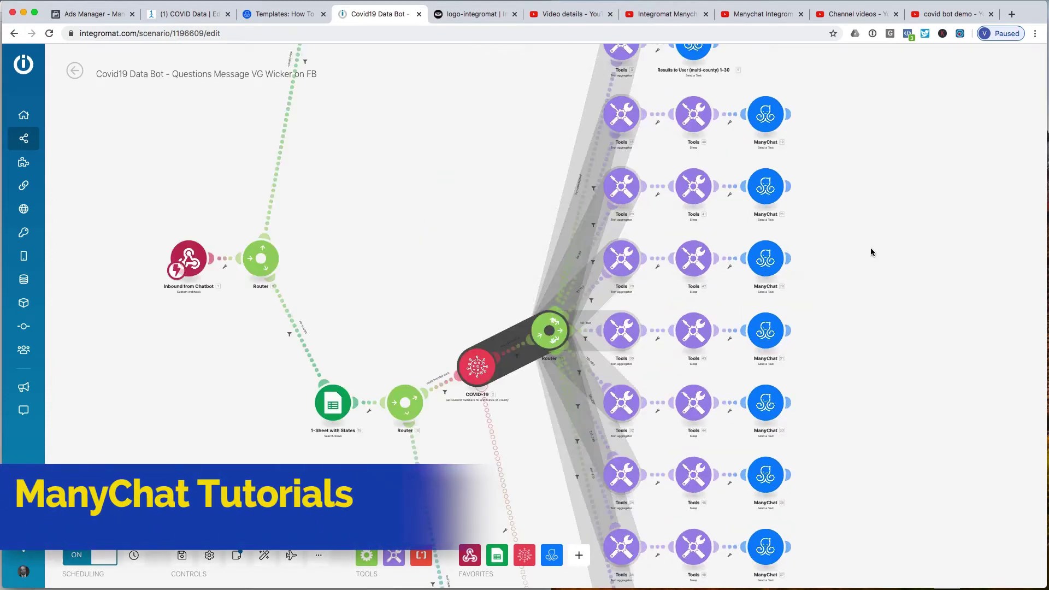
drag(753, 123, 888, 365)
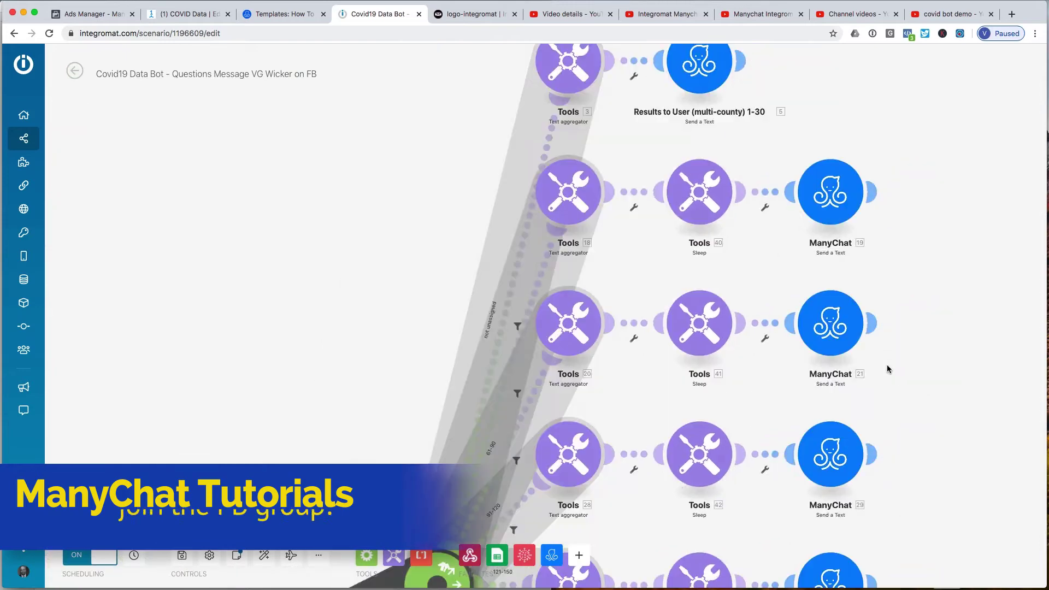
drag(840, 209, 887, 235)
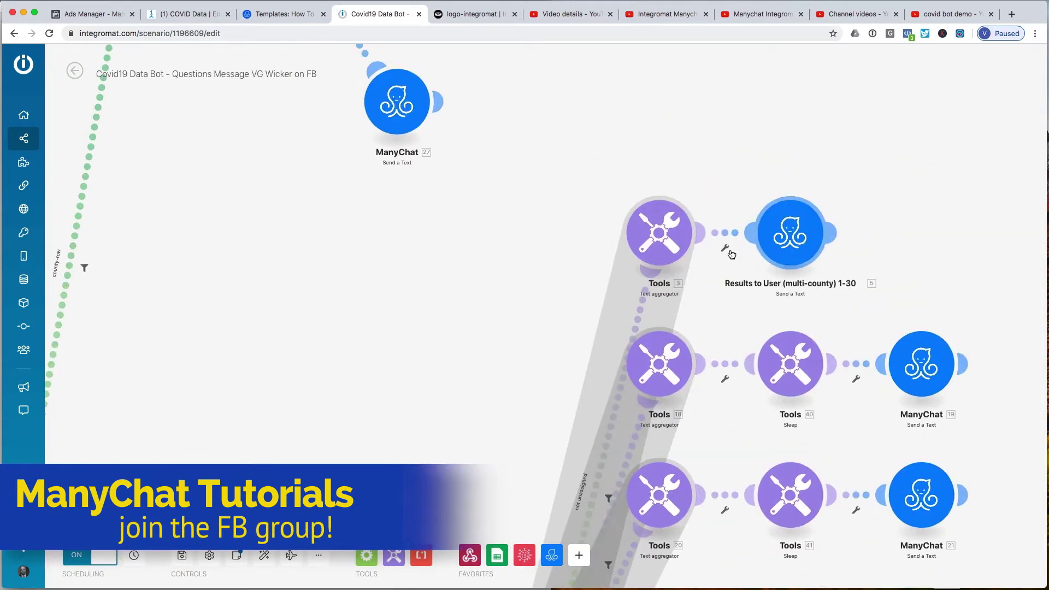
click(657, 234)
Centre and enlarge the aggregator settings showing the COVID-19 source and Text template
drag(947, 283, 816, 219)
scroll(828, 243, up, 3)
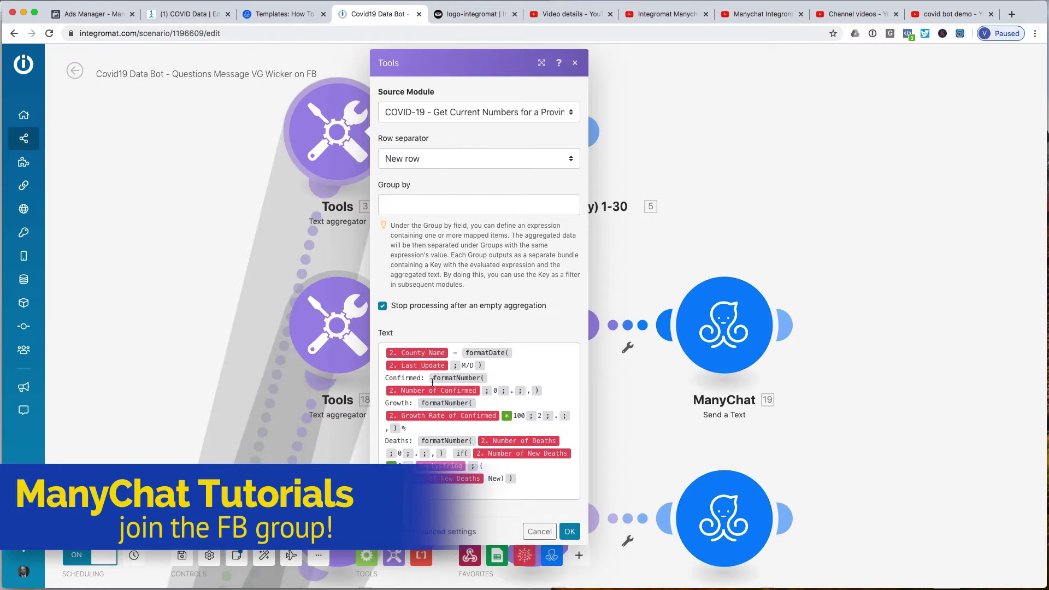
mouse_move(447, 381)
Add ')' after 'New' in the aggregator's Text template and confirm the settings
mouse_move(414, 419)
click(503, 480)
text())
click(571, 532)
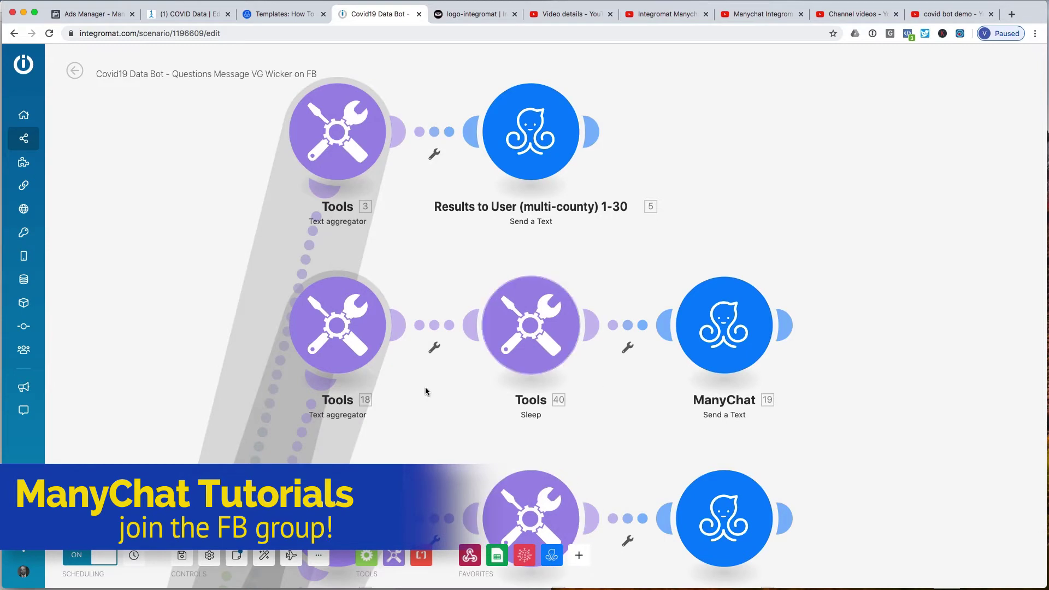
Relabel the aggregator route's filter from 'not unassigned' to 'up to 30' and save it
drag(444, 412, 725, 293)
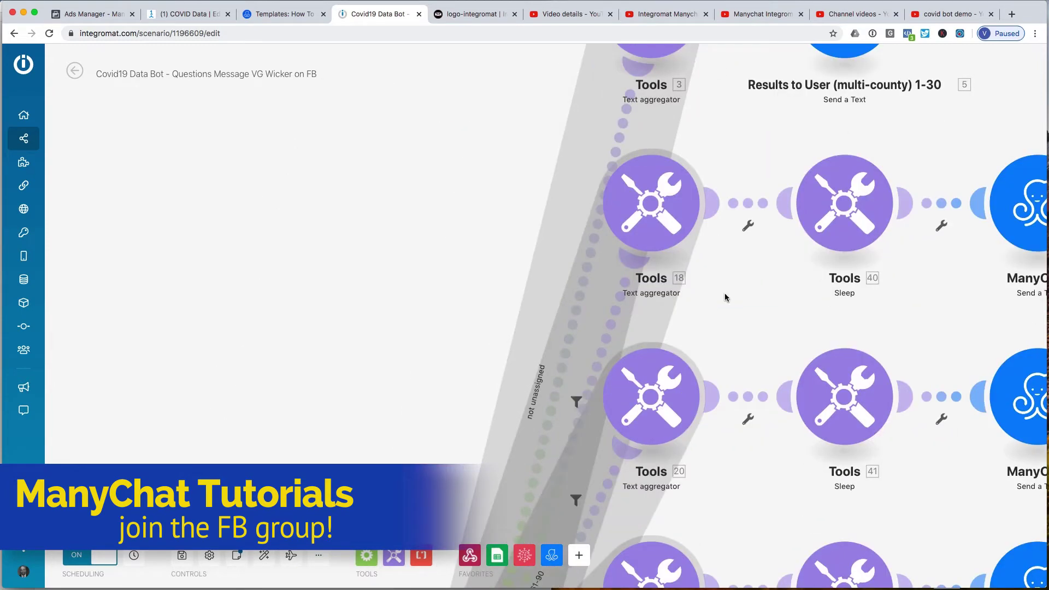
click(574, 403)
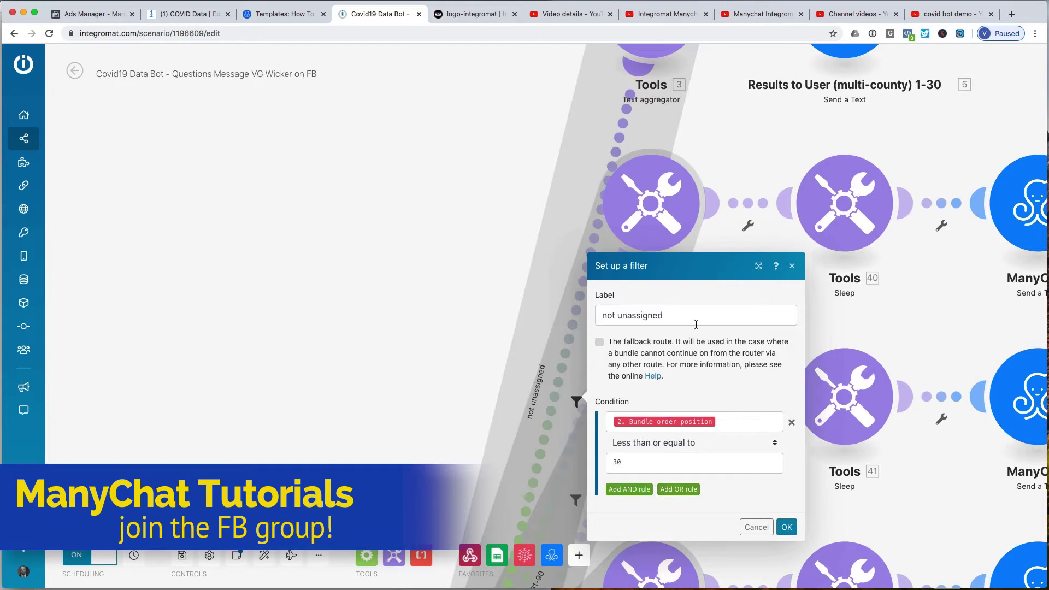
drag(680, 320, 581, 319)
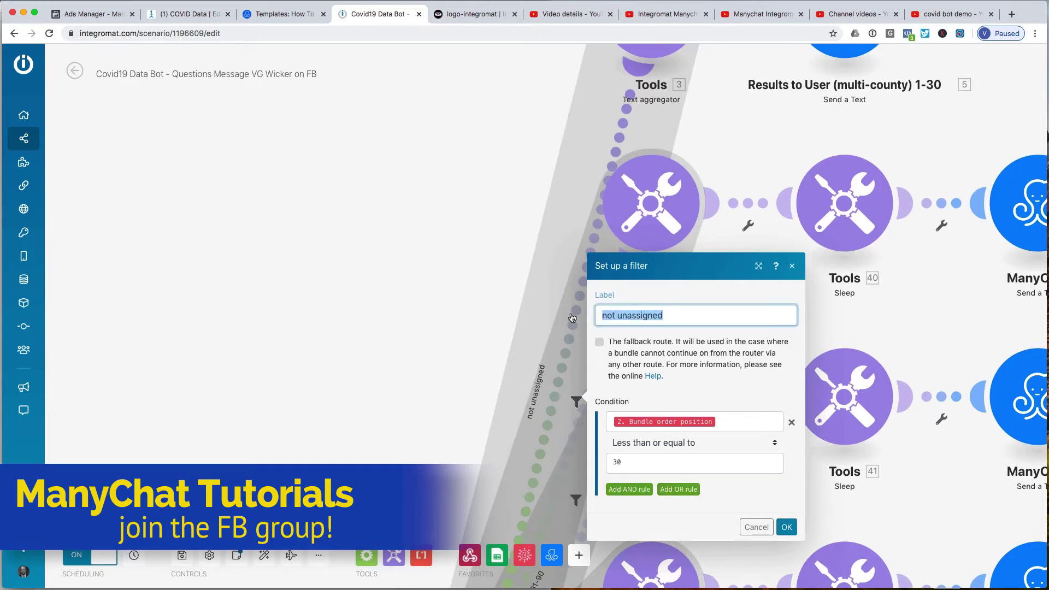
text(filter)
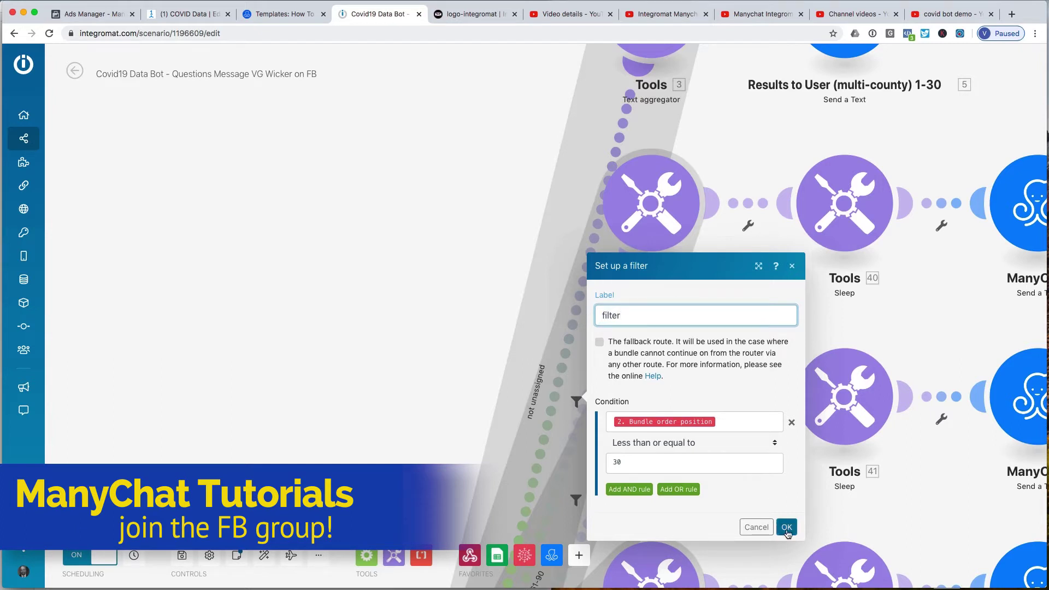
drag(625, 316, 575, 310)
text(u)
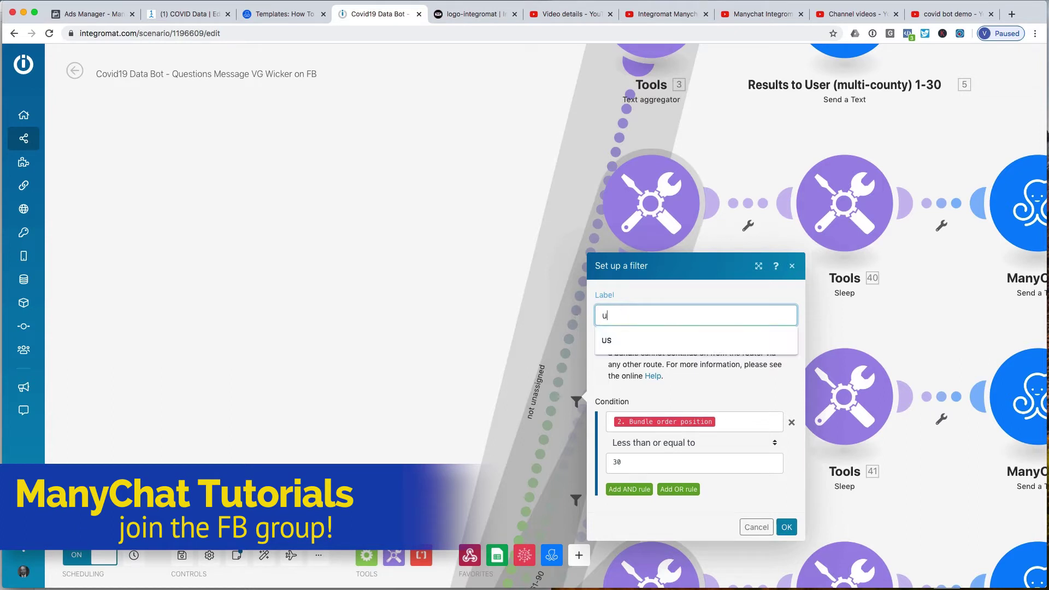
text(p to 30)
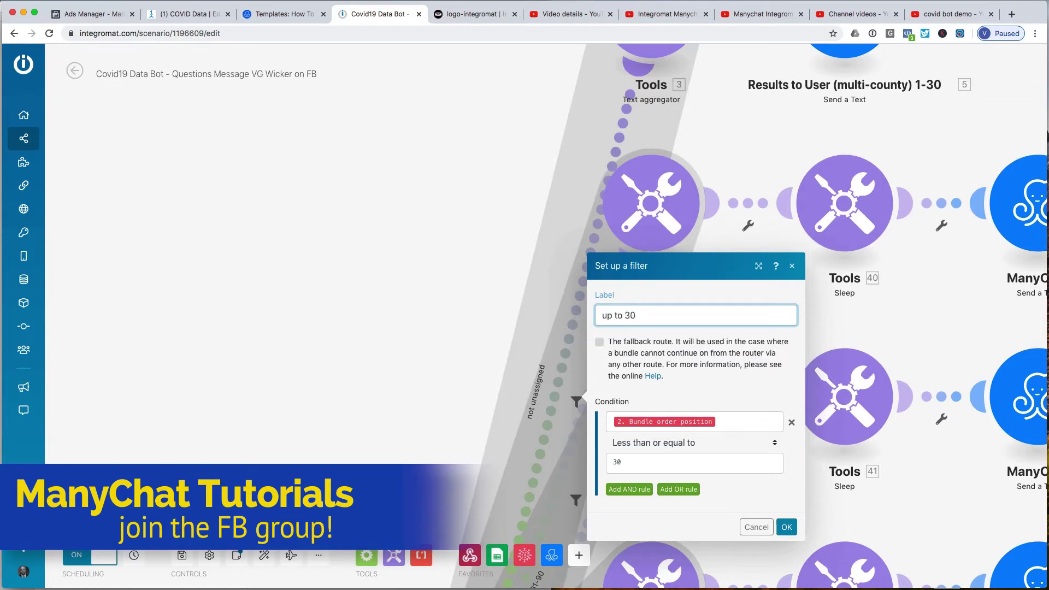
click(787, 527)
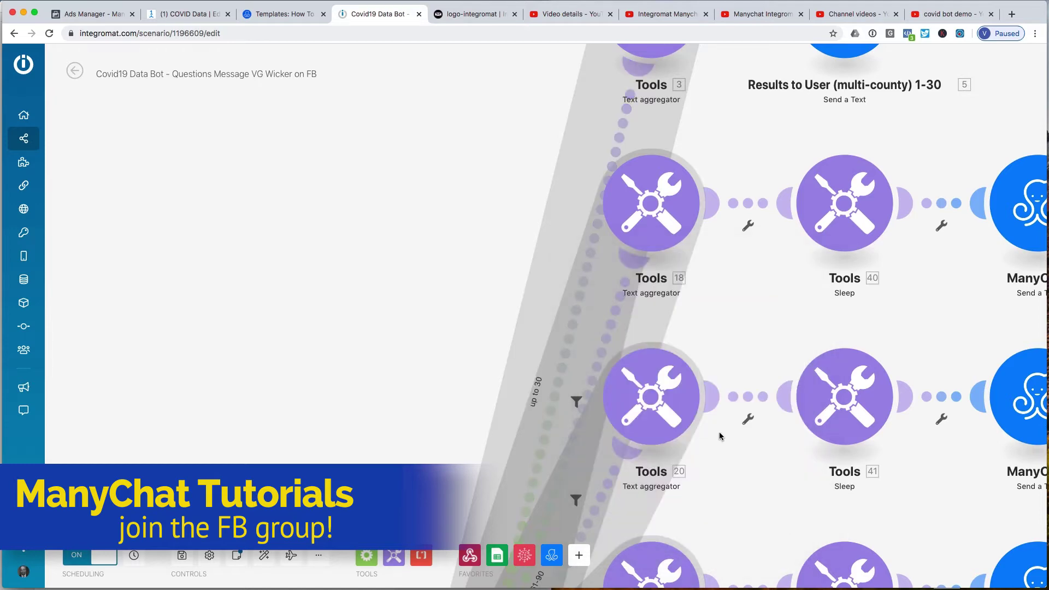
Save the Covid19 Data Bot scenario and return to its overview page with recent runs
scroll(709, 473, down, 5)
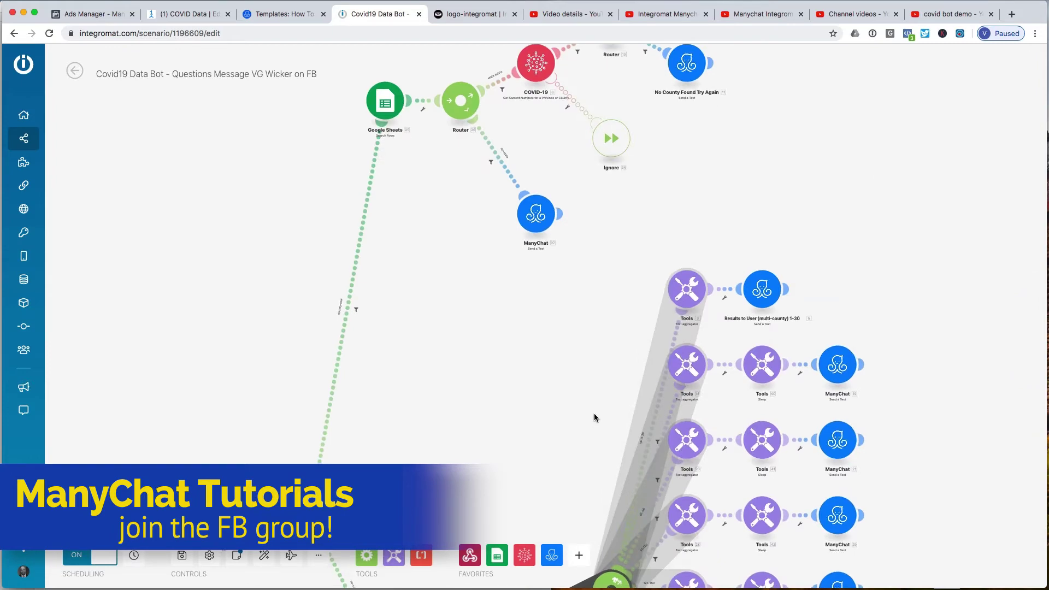
drag(594, 413, 579, 280)
drag(546, 322, 563, 216)
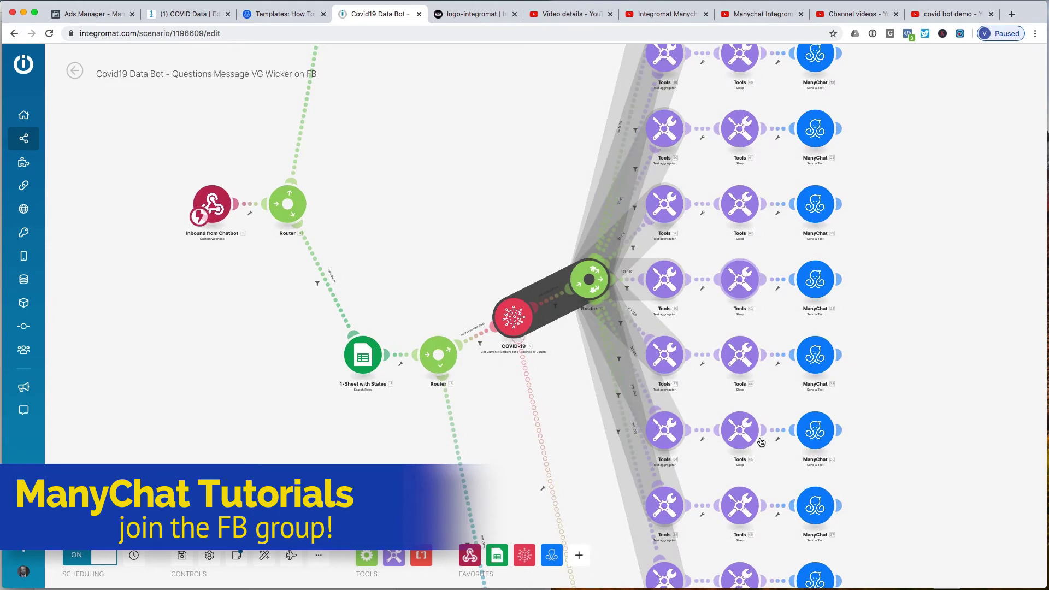
scroll(888, 306, down, 5)
scroll(886, 305, up, 4)
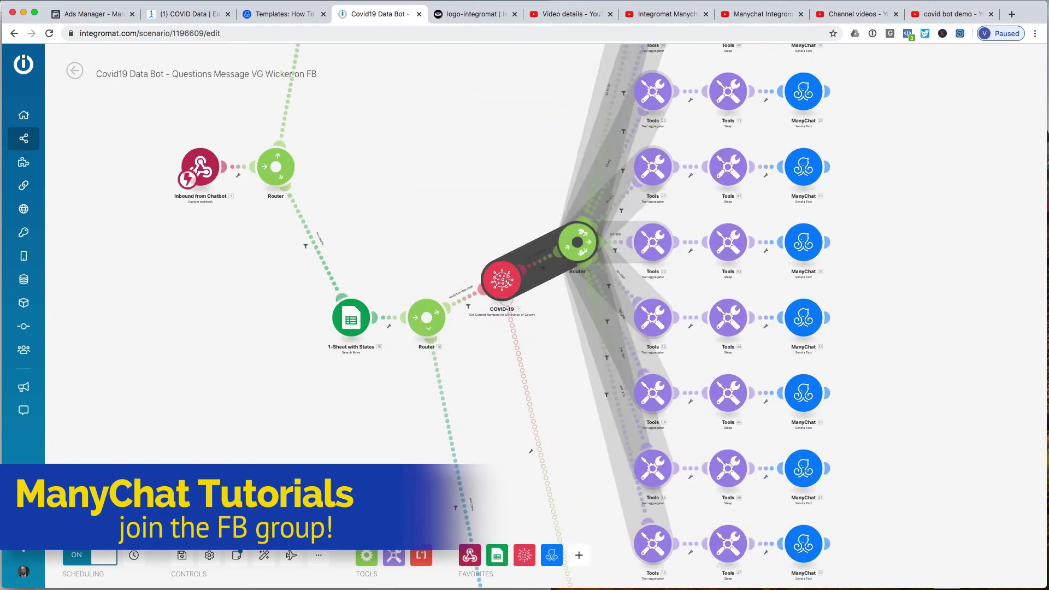
click(183, 556)
scroll(223, 415, down, 2)
click(141, 77)
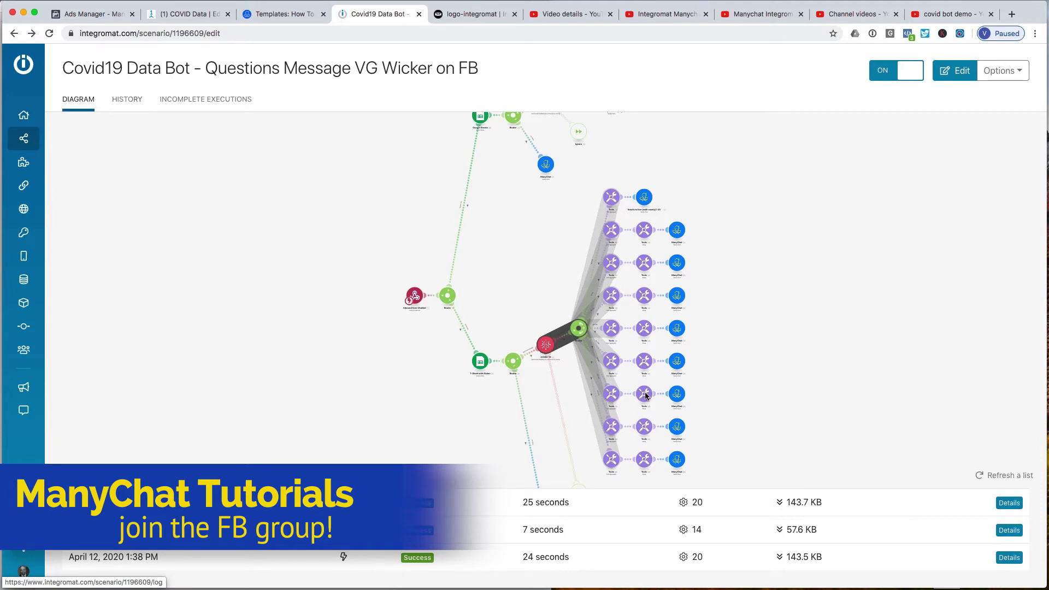
Open the details of the April 12, 2020 1:47 PM run (25 seconds, 20 operations)
click(720, 297)
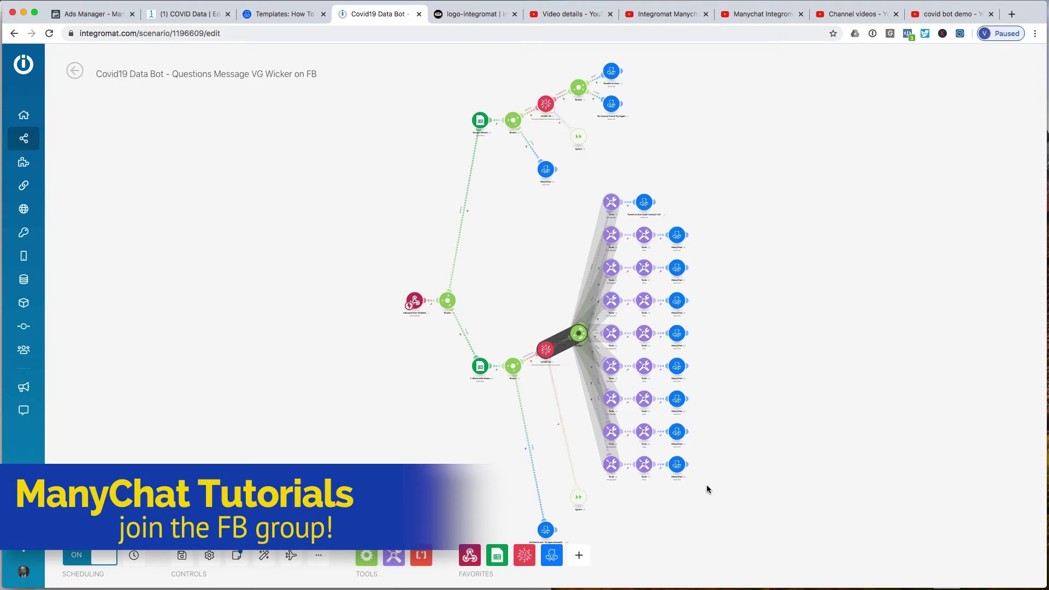
click(75, 71)
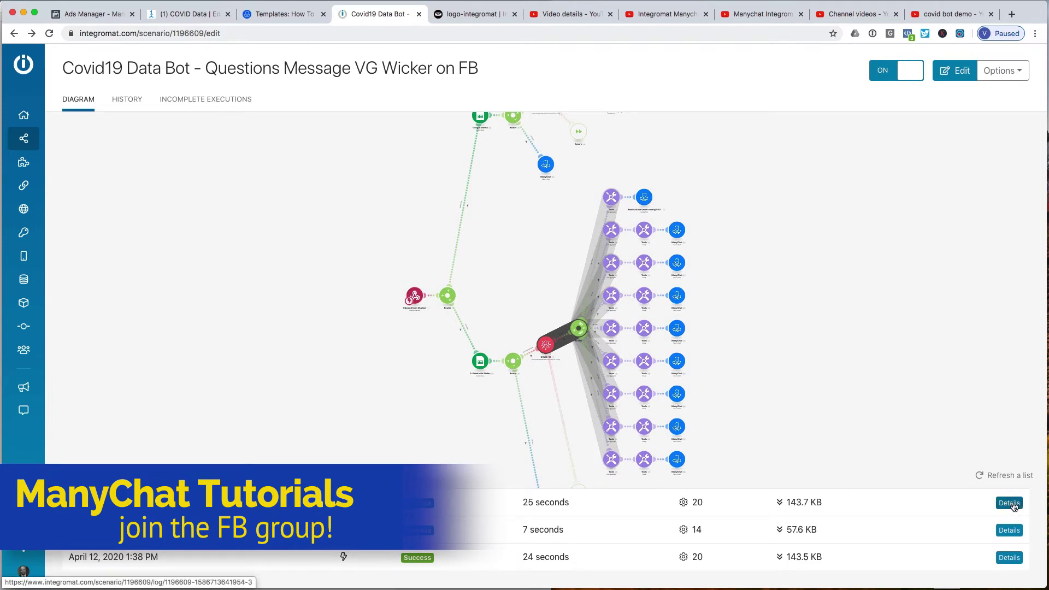
click(1014, 506)
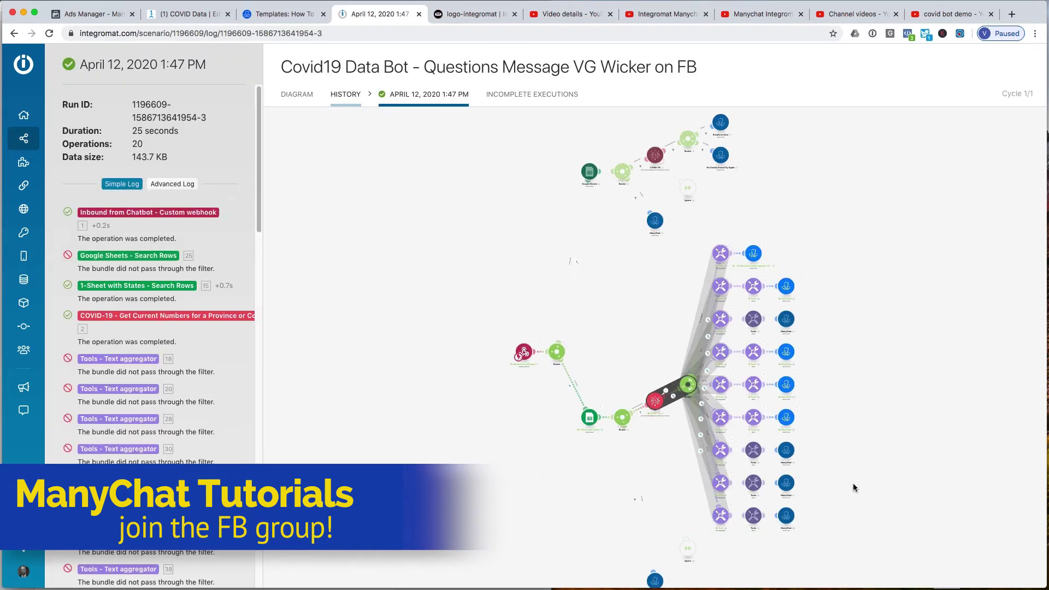
Check which bundles passed the route filters after the first Router in this run
scroll(854, 484, up, 3)
drag(936, 419, 999, 473)
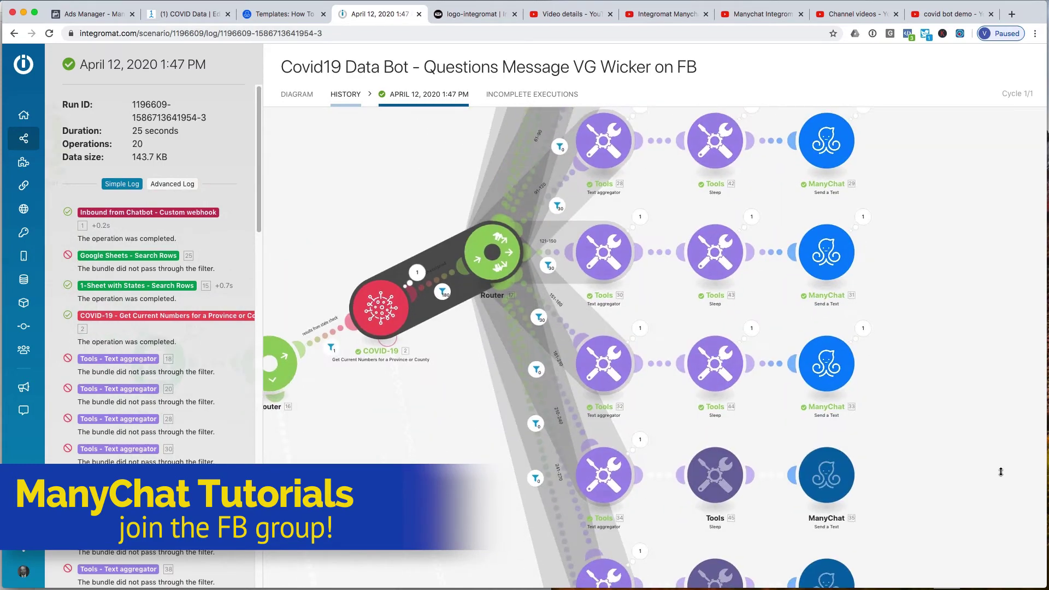
drag(306, 273, 738, 299)
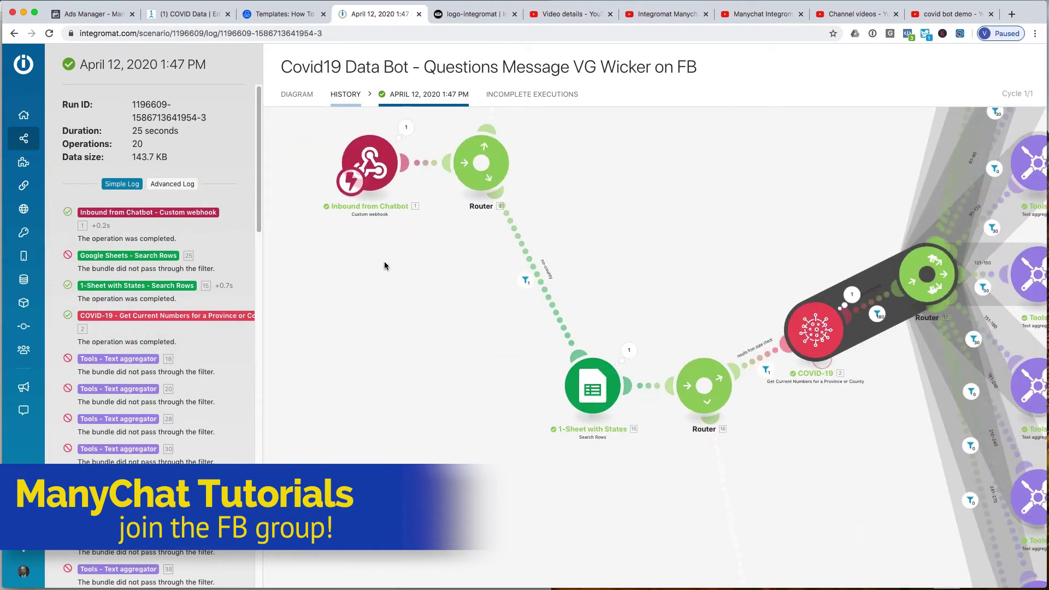
drag(405, 270, 383, 349)
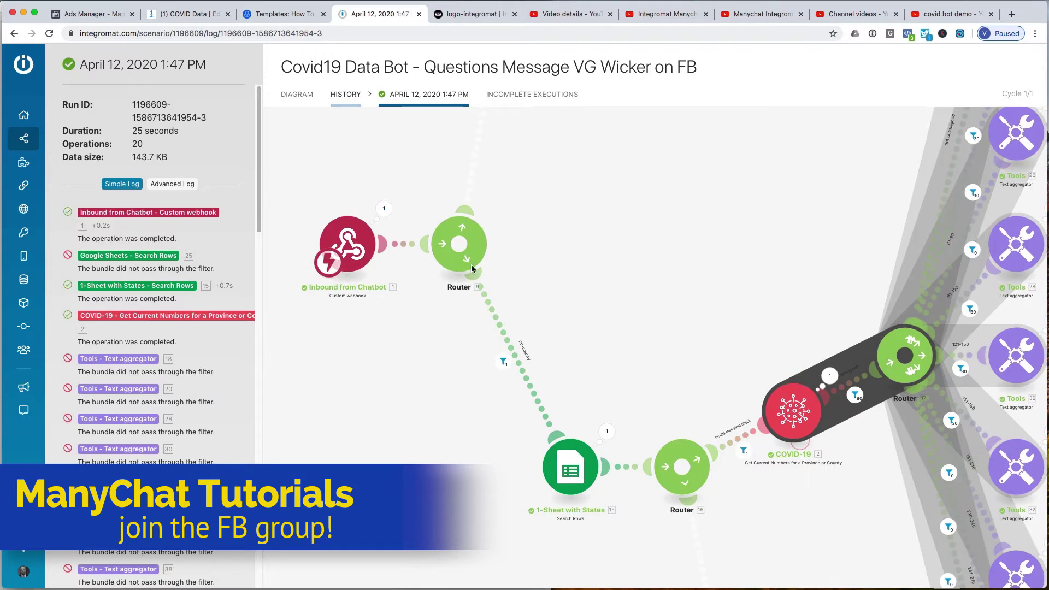
scroll(523, 354, up, 5)
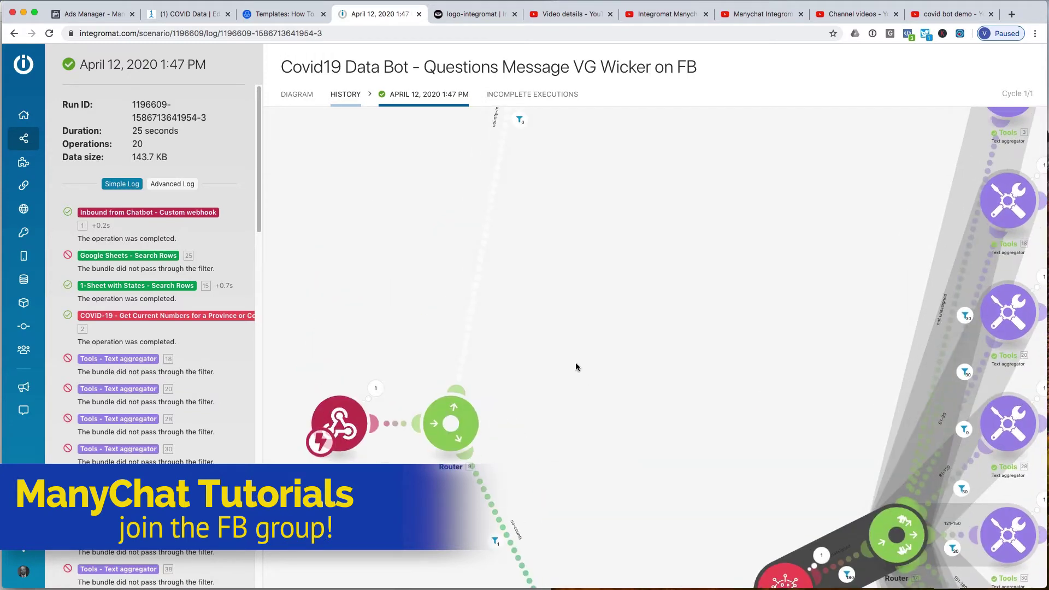
click(500, 188)
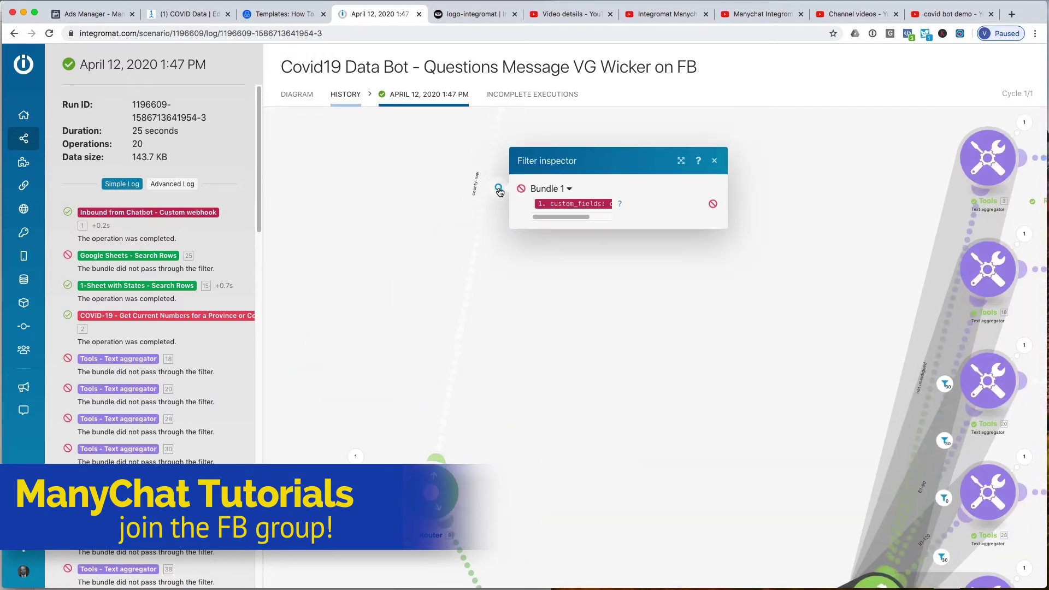
scroll(605, 171, down, 5)
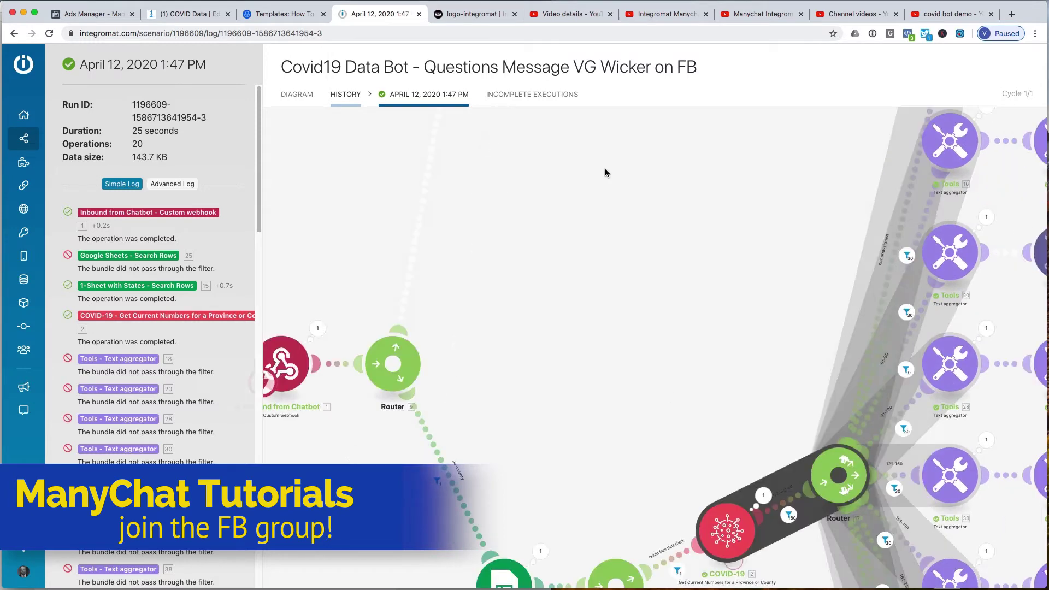
click(401, 344)
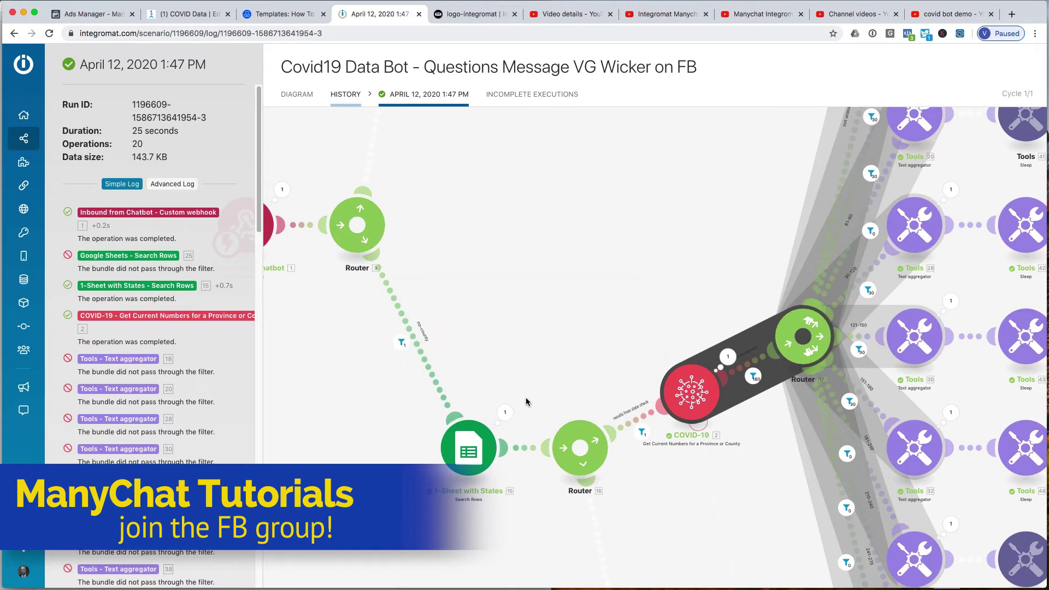
scroll(525, 398, down, 3)
Inspect the state sheet search output (row 44, Texas) and the total-count filter result
click(488, 280)
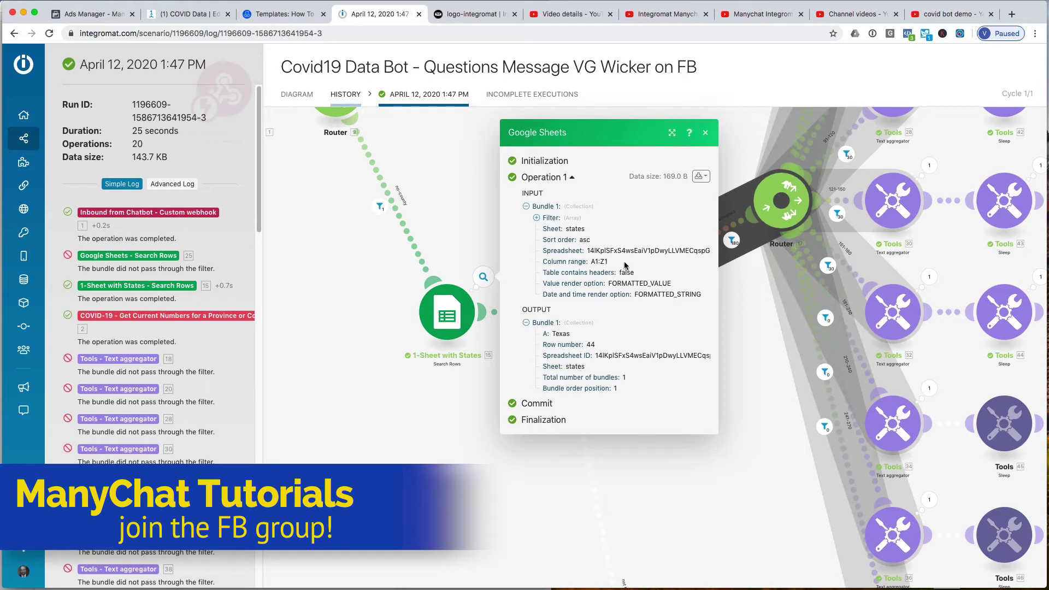
click(675, 472)
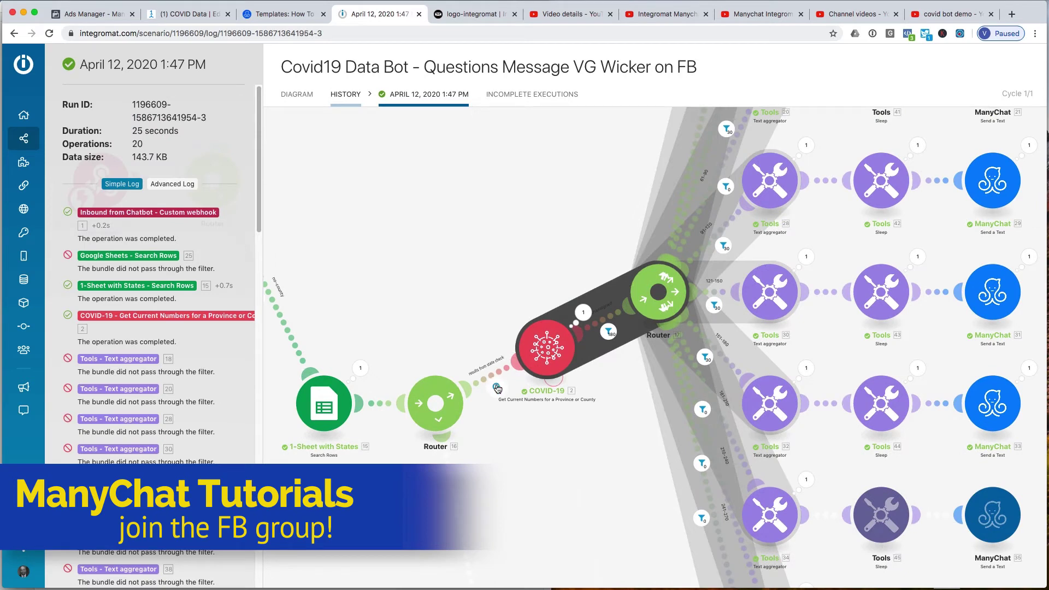
click(497, 389)
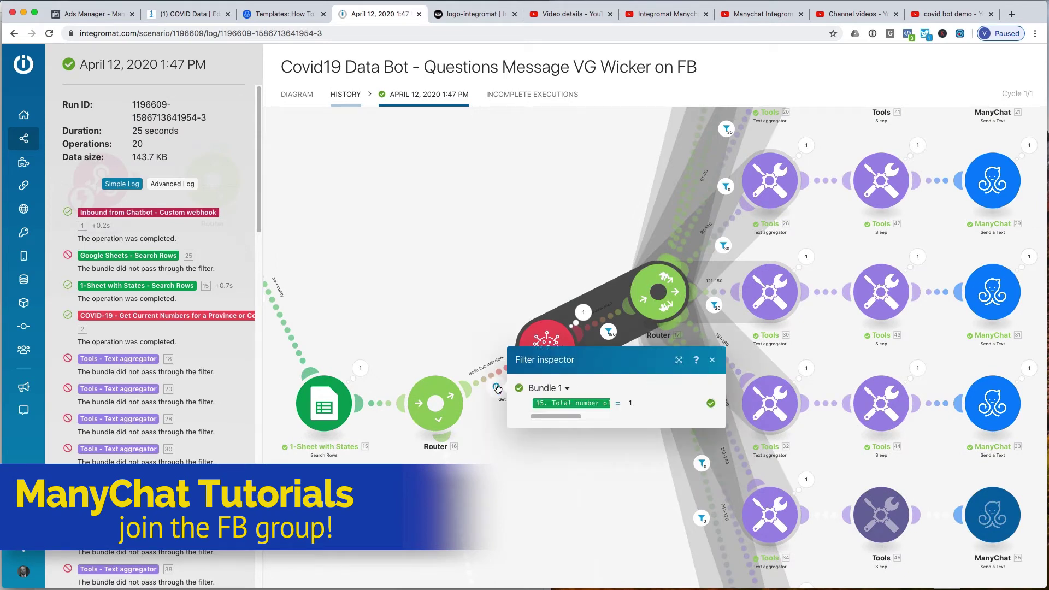
click(510, 451)
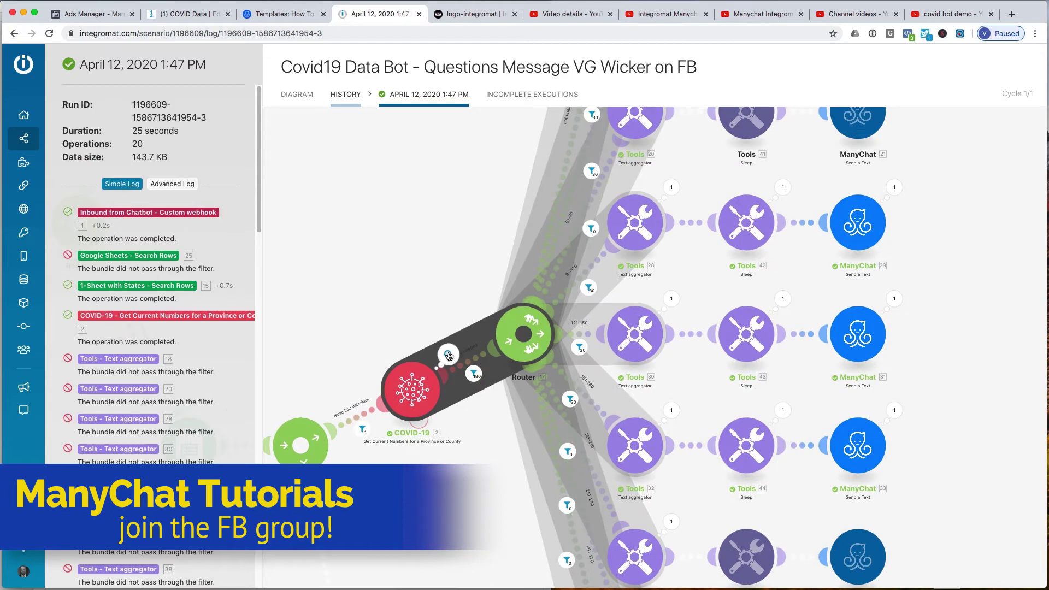
Browse the COVID-19 module's 180 Texas county bundles, then close the output
click(448, 356)
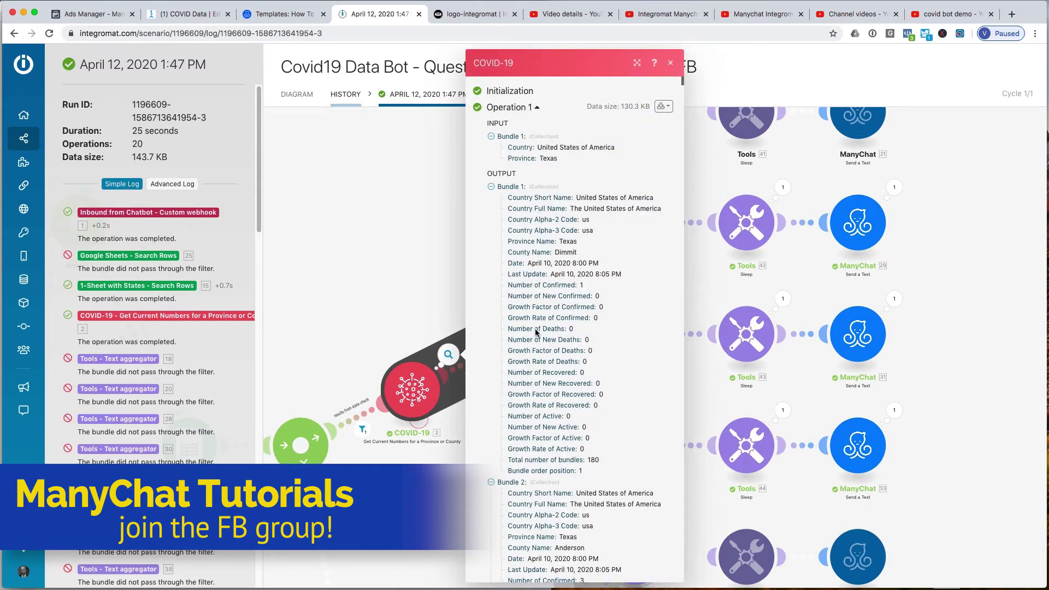
click(492, 189)
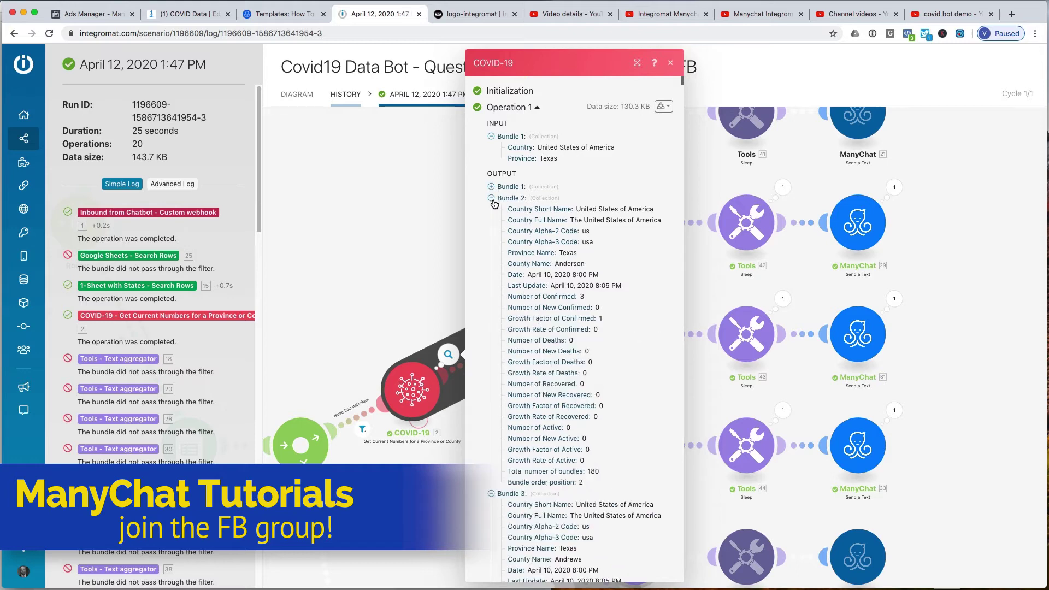
scroll(596, 436, down, 15)
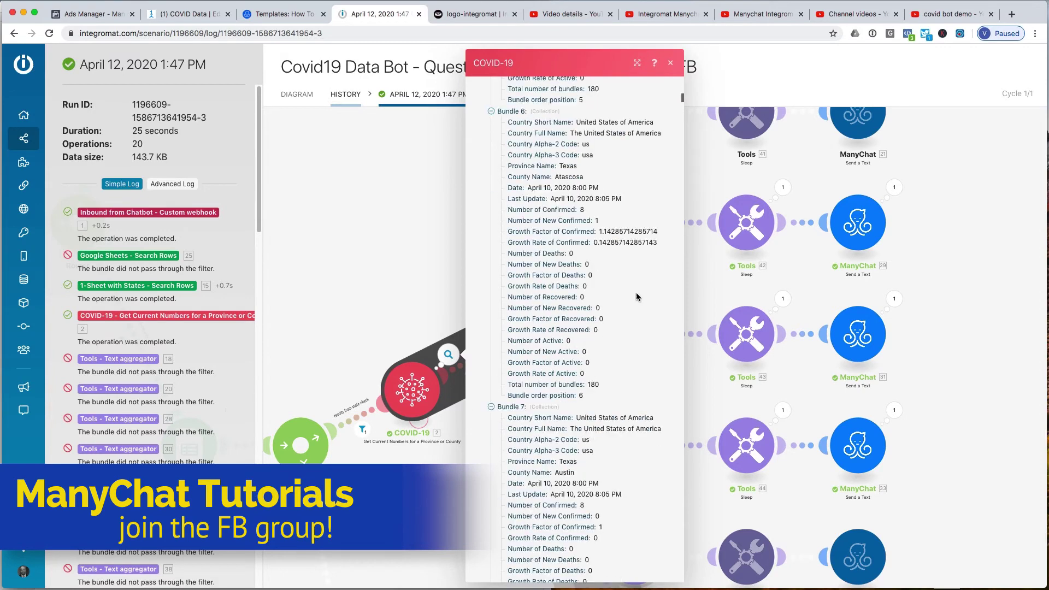
drag(682, 98, 677, 587)
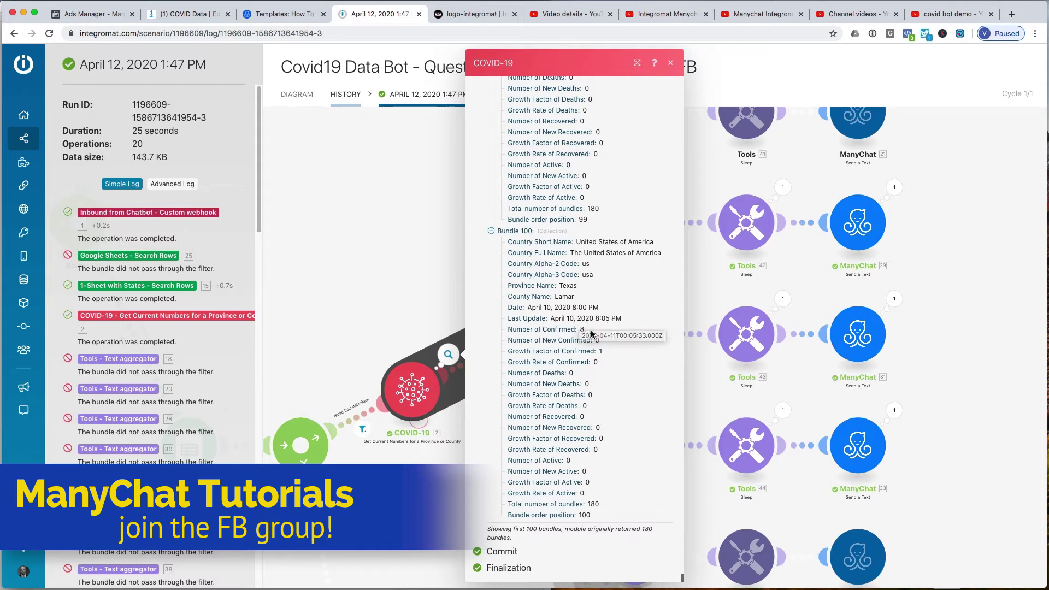
scroll(580, 350, up, 15)
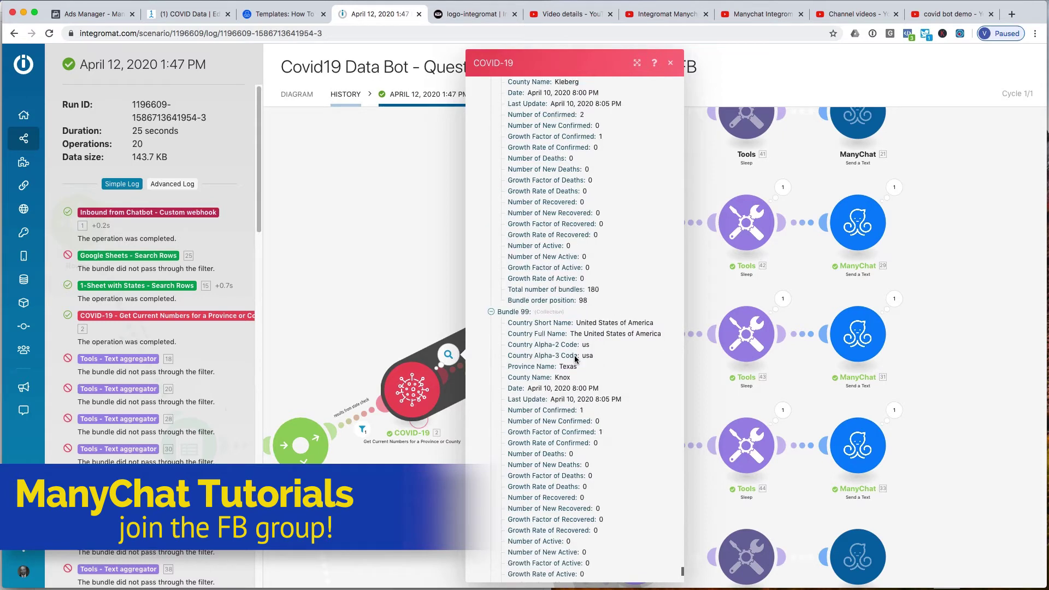
scroll(580, 351, up, 10)
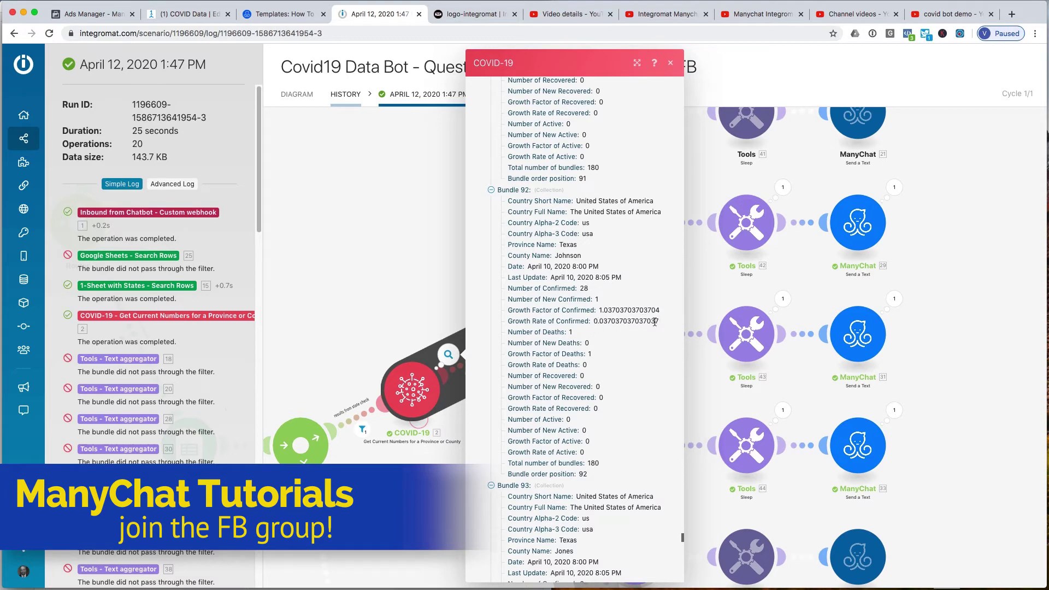
scroll(597, 332, up, 6)
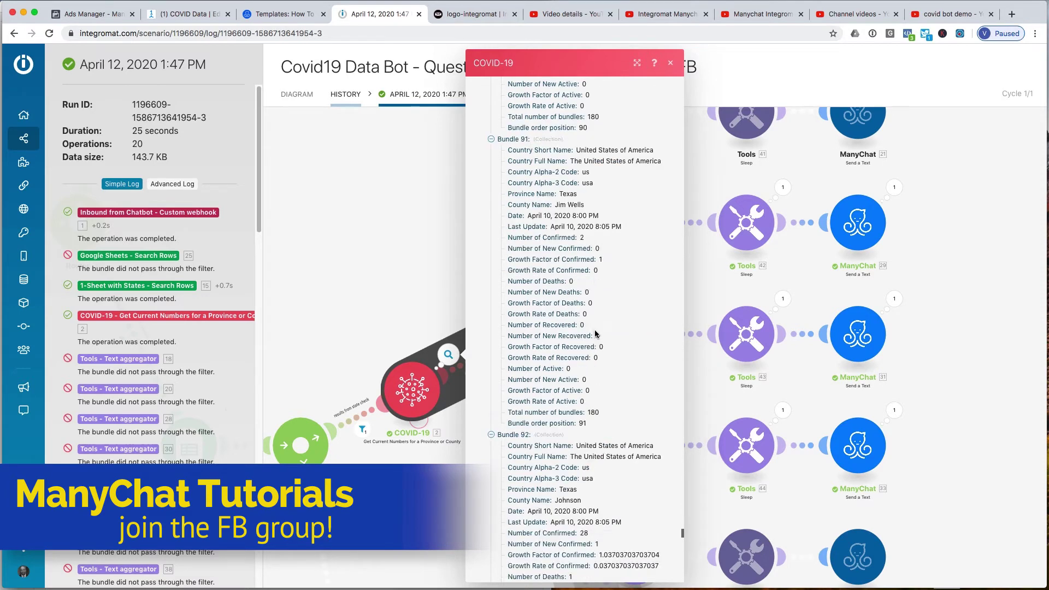
scroll(595, 331, up, 6)
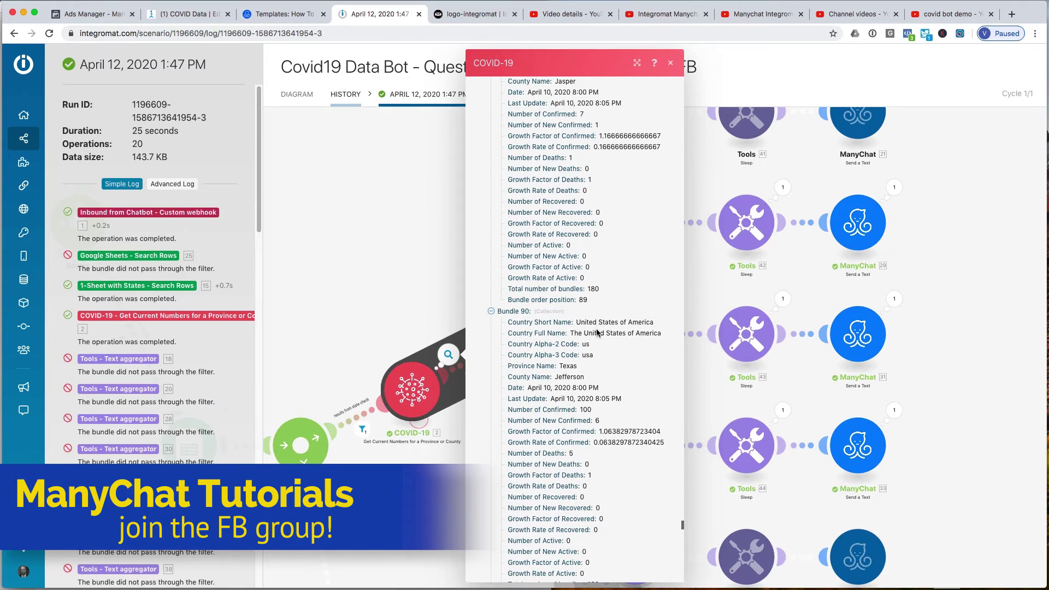
click(671, 63)
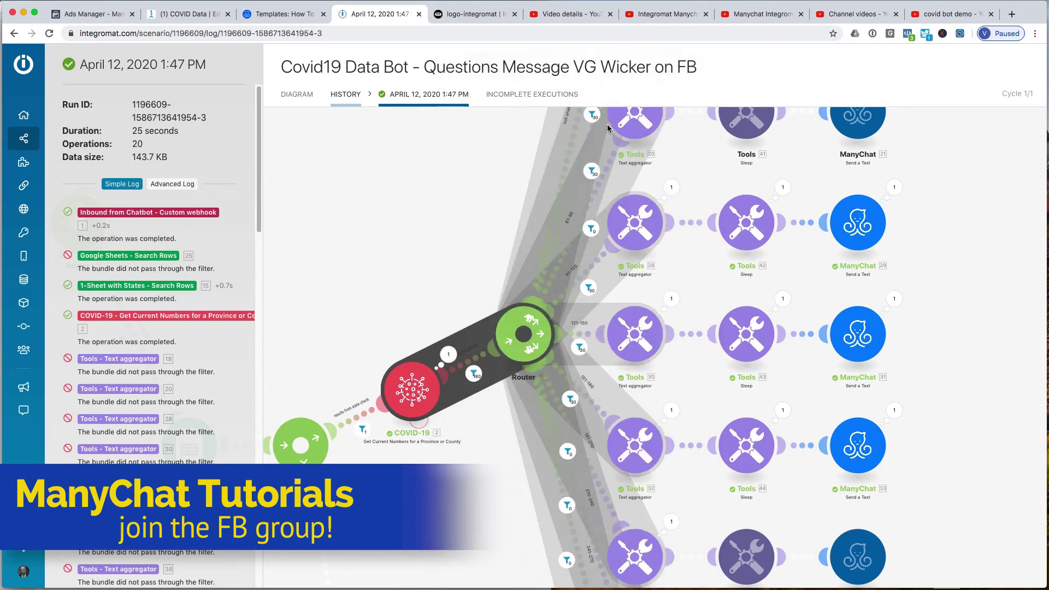
Verify every bundle passed the County Name not-Unassigned filter after the COVID-19 lookup
click(475, 376)
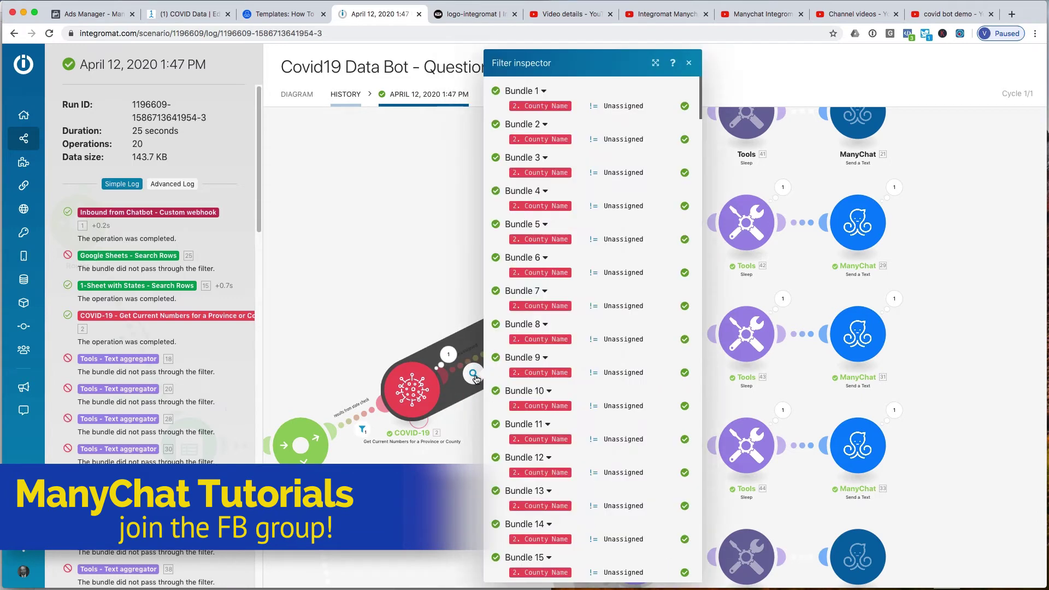
scroll(601, 399, down, 9)
scroll(600, 392, down, 20)
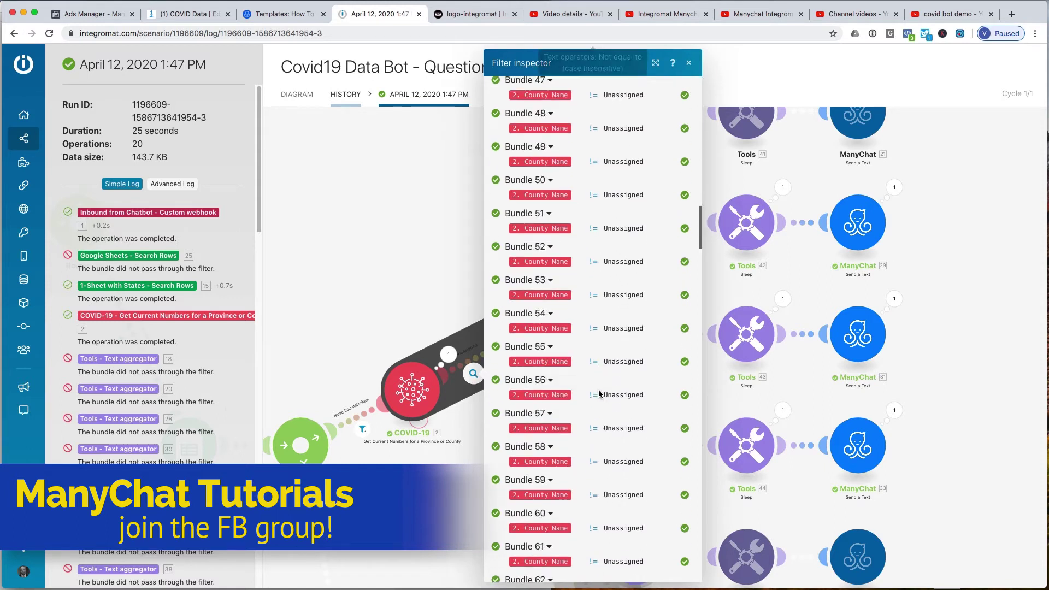
scroll(597, 390, down, 15)
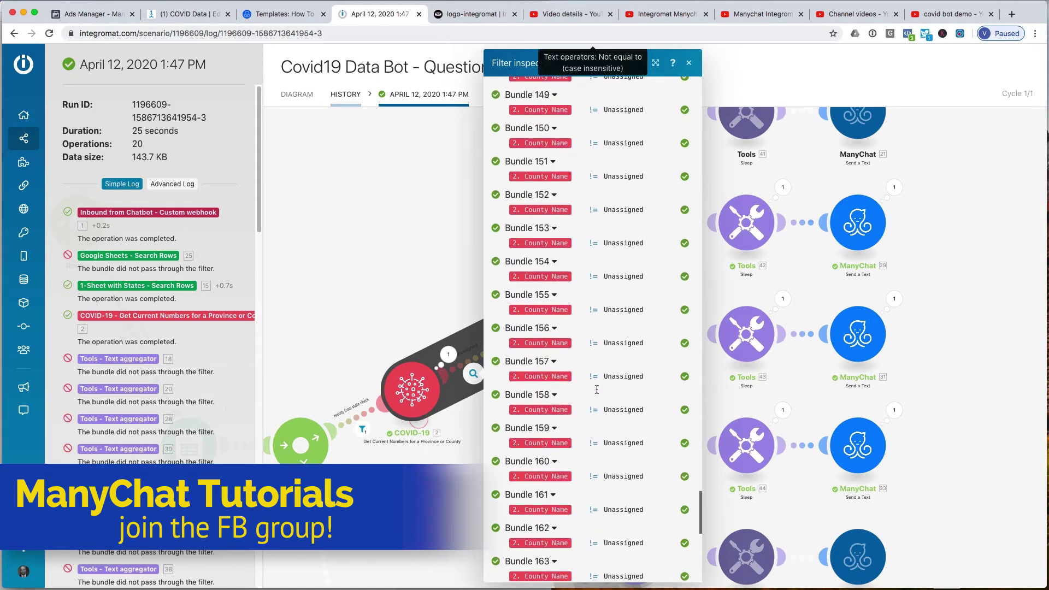
scroll(598, 393, up, 20)
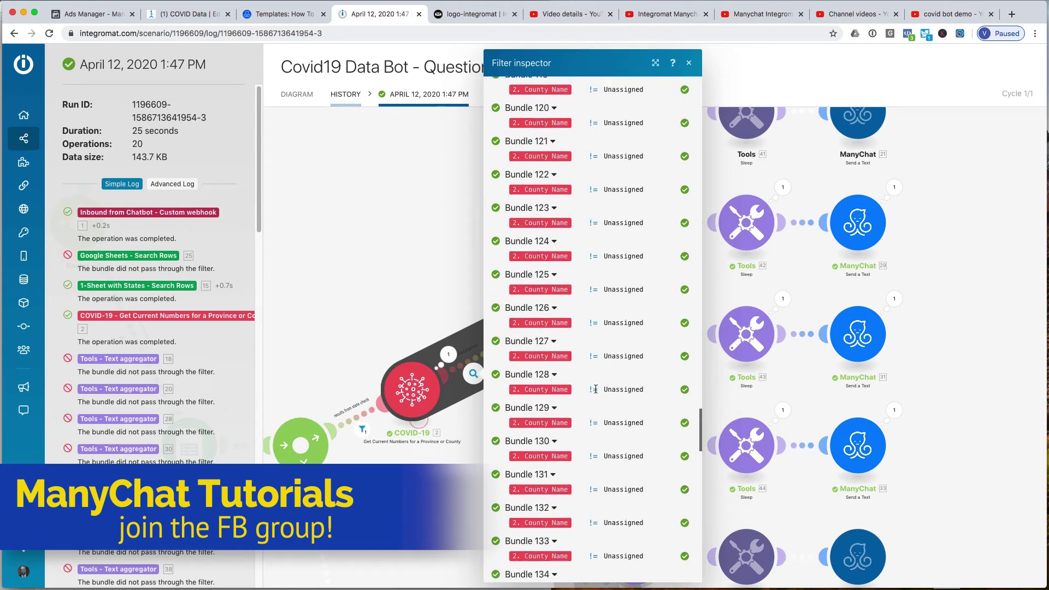
scroll(597, 391, up, 20)
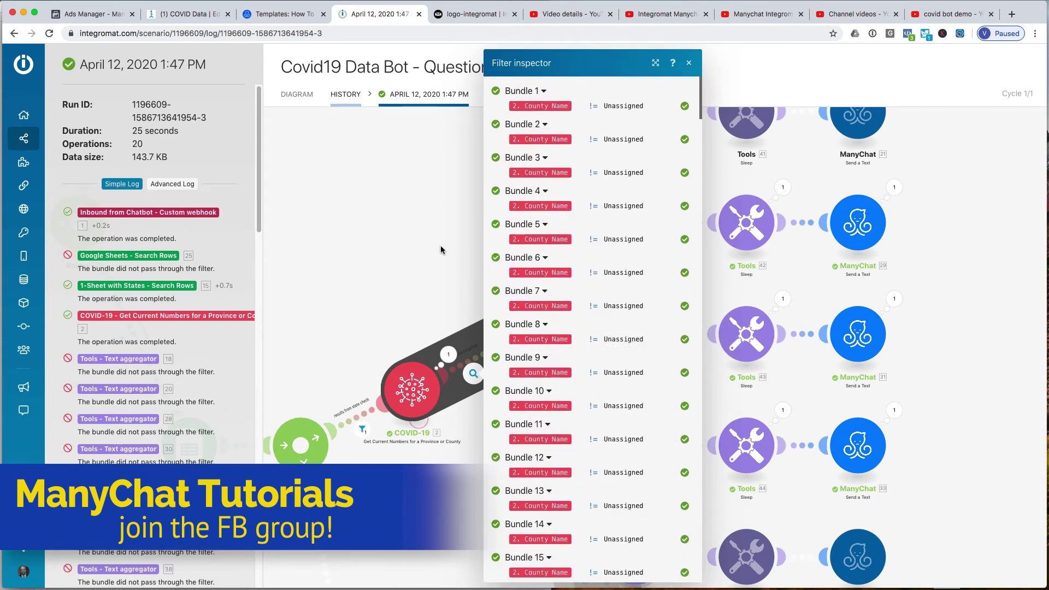
key(Escape)
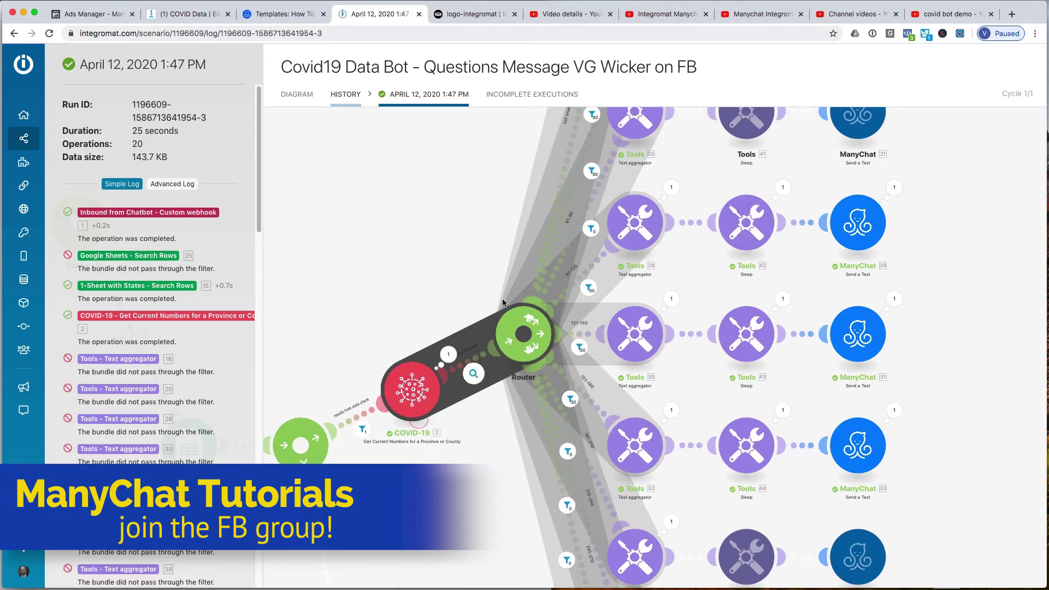
Pan and zoom the run diagram to review the Router's lower routes and their modules
scroll(428, 399, up, 5)
scroll(427, 399, up, 5)
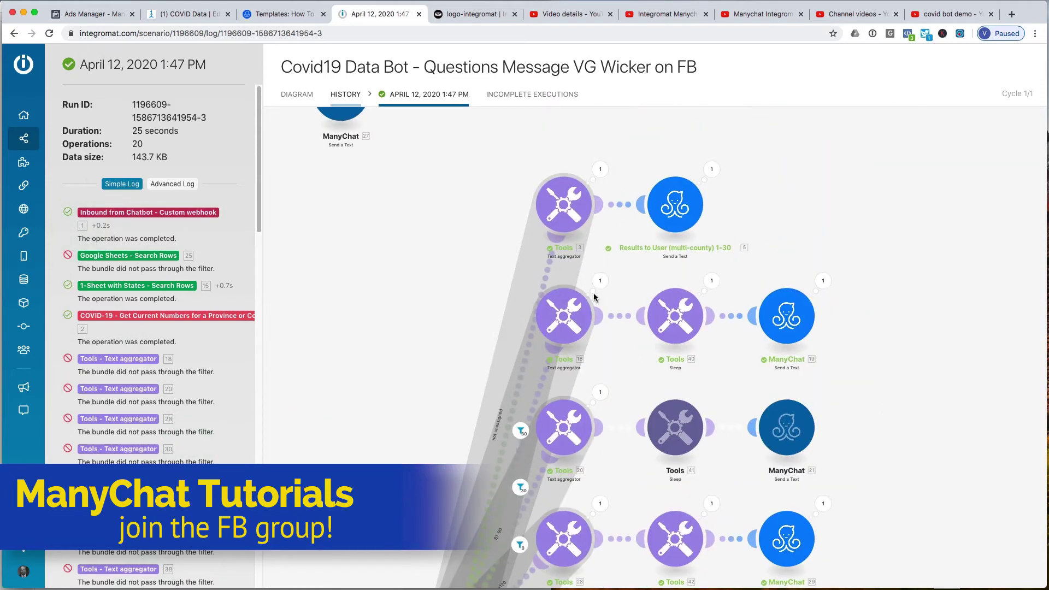
scroll(587, 243, down, 4)
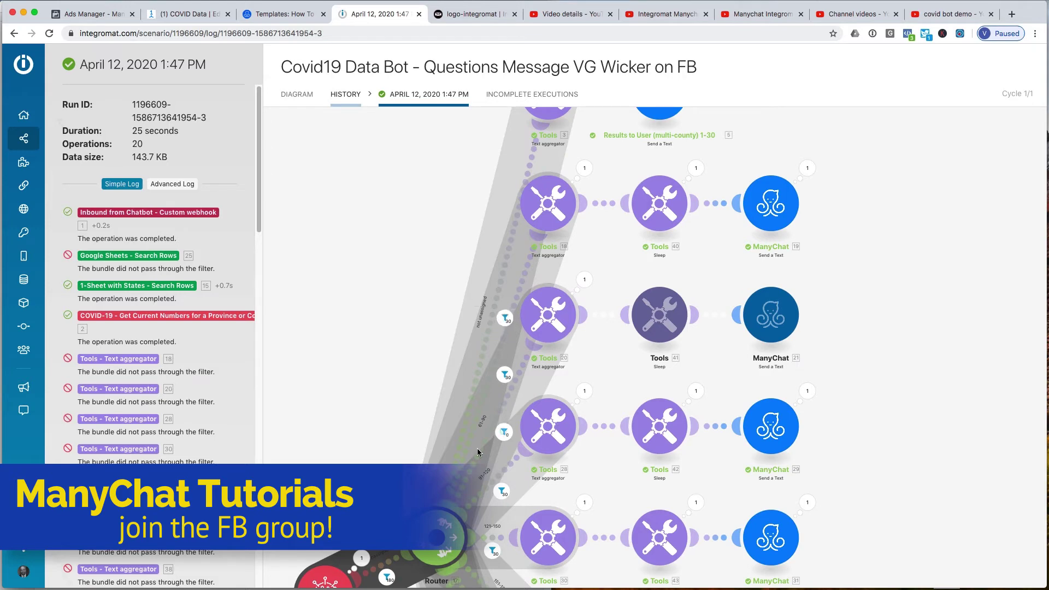
drag(381, 428, 372, 301)
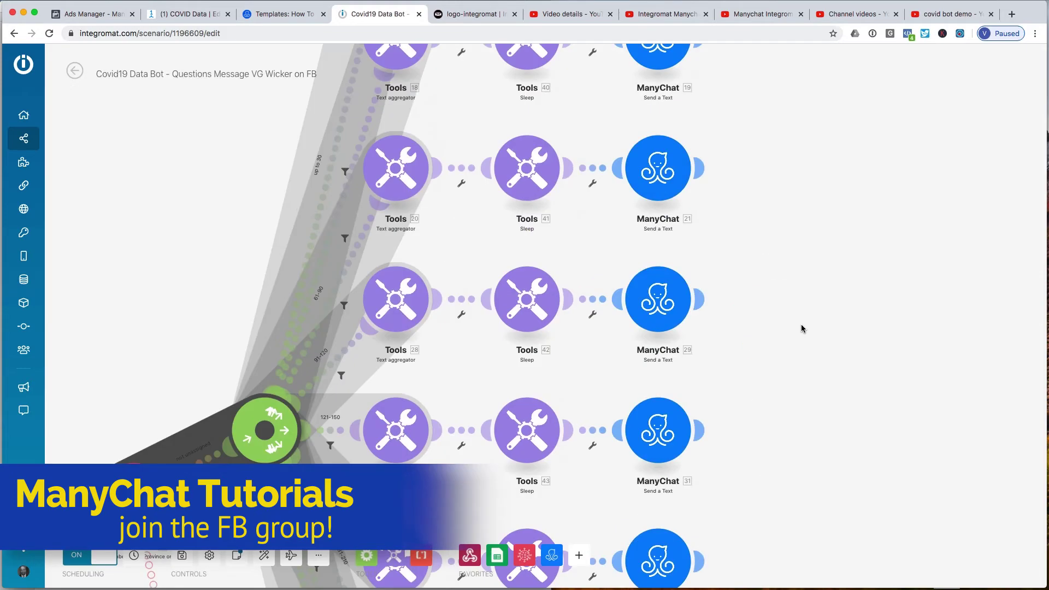
scroll(802, 328, down, 8)
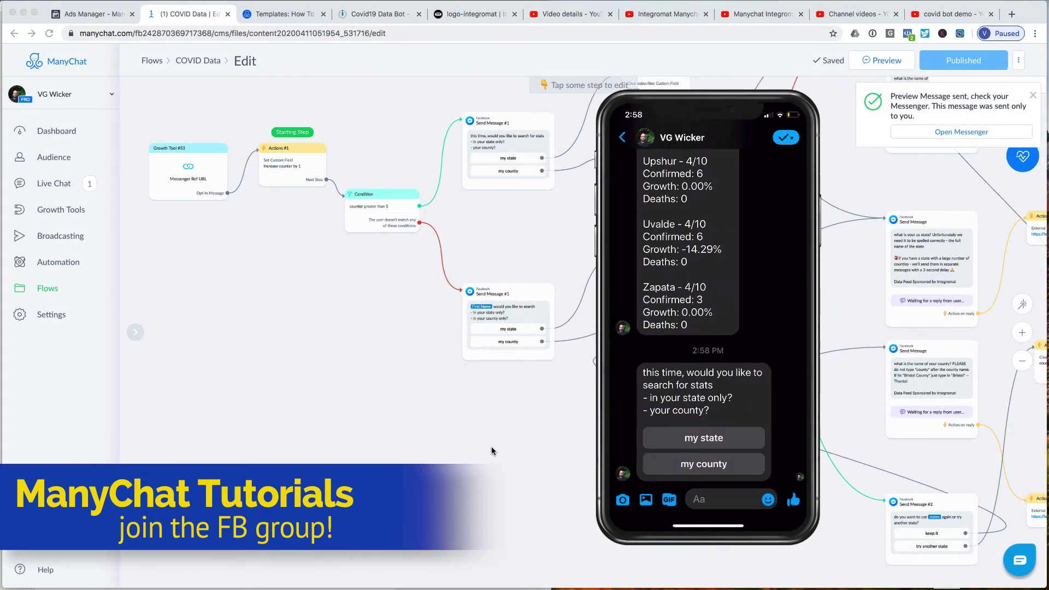
Pan the COVID Data flow canvas past the Condition to the later Send Message steps
scroll(310, 368, up, 2)
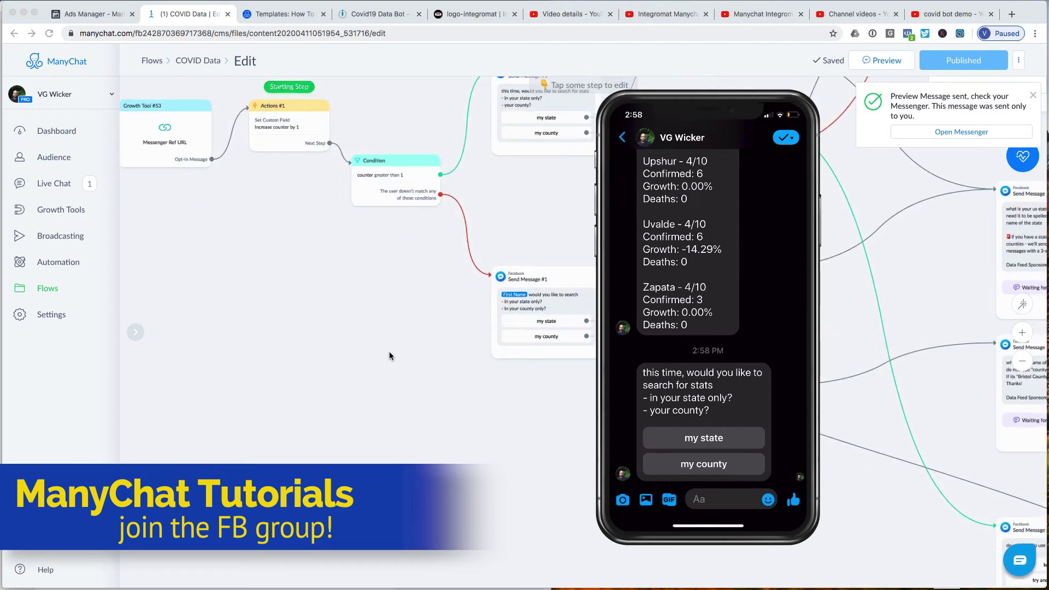
scroll(373, 329, right, 1)
drag(372, 329, 281, 327)
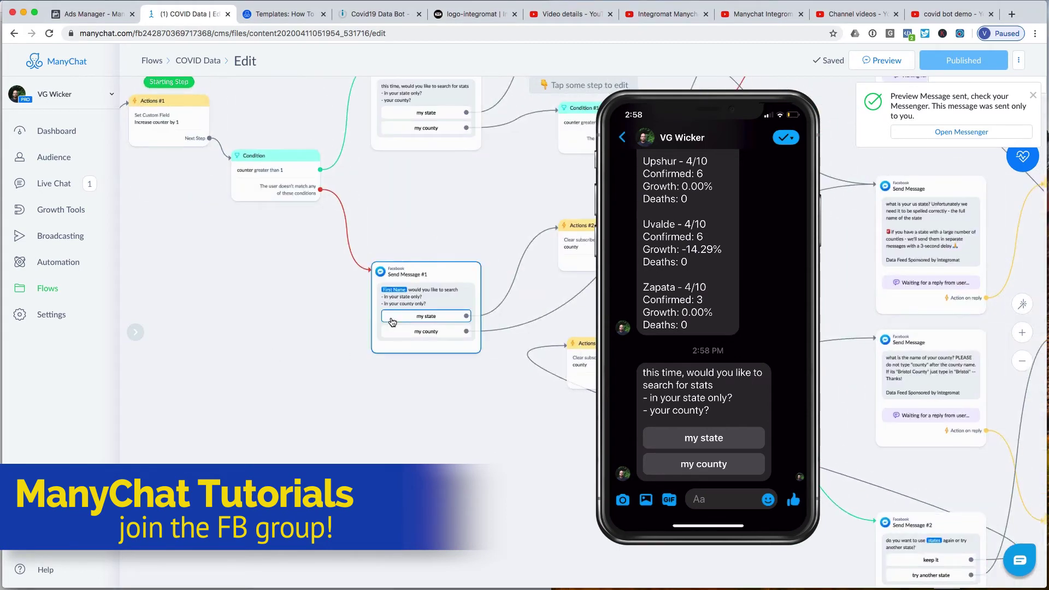
scroll(419, 306, up, 4)
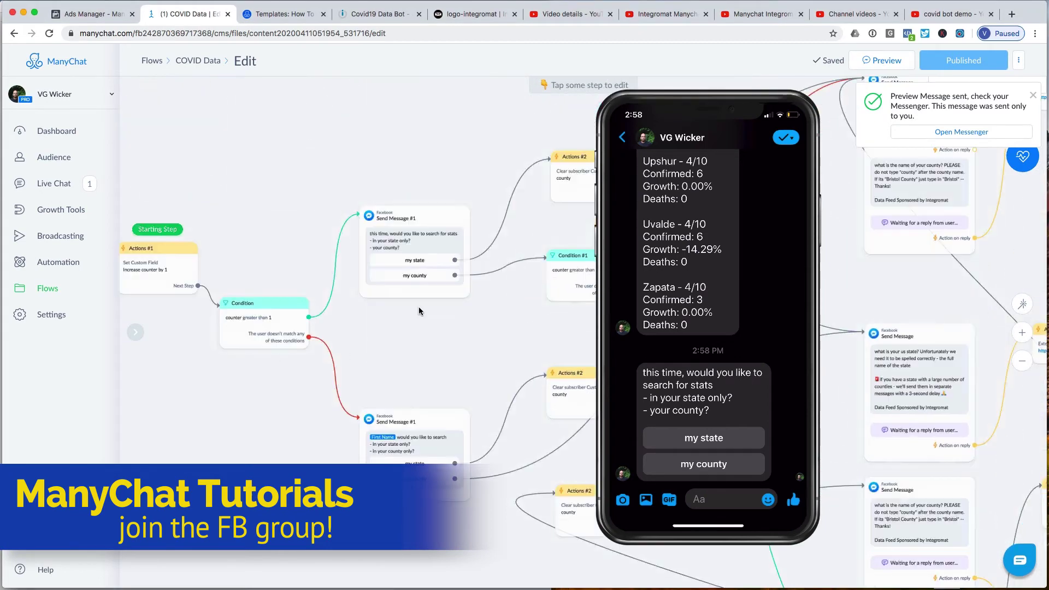
drag(486, 358, 390, 344)
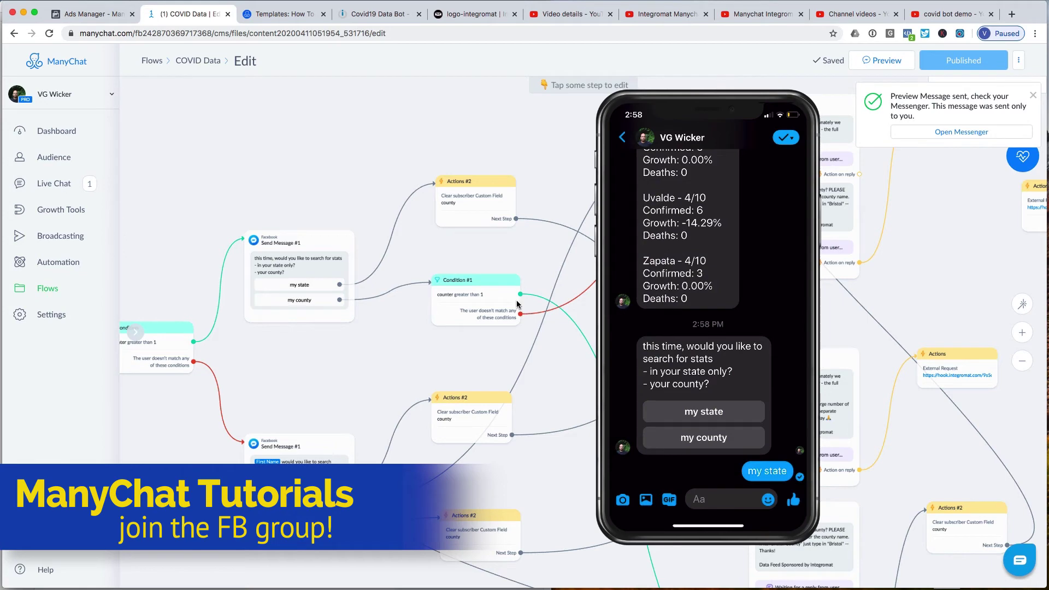
drag(890, 282, 464, 341)
Zoom in on the state-question Send Message node, then switch to the Covid19 Data Bot scenario
scroll(543, 257, down, 5)
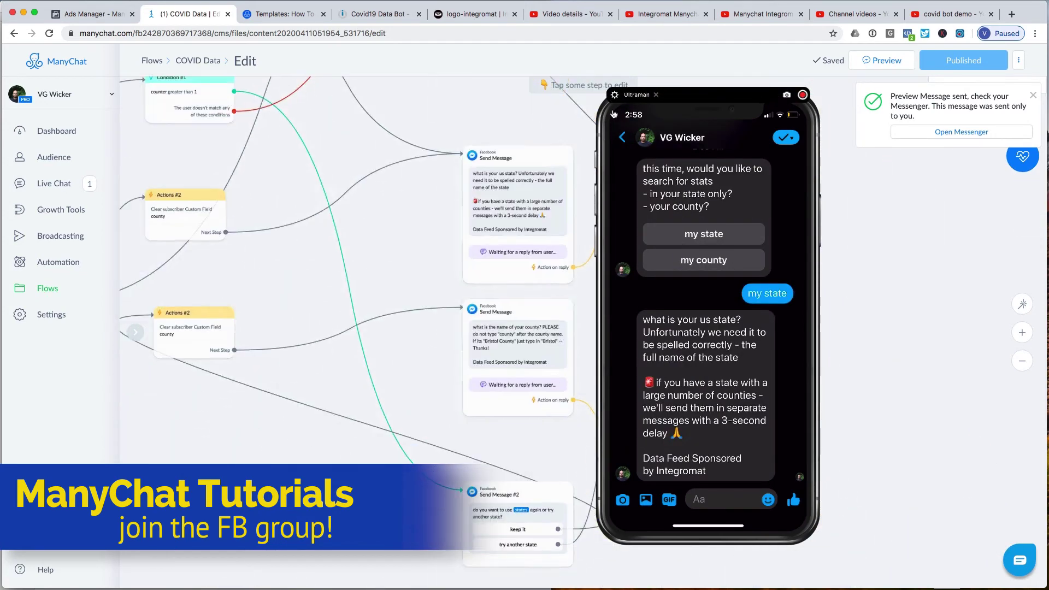
scroll(543, 250, up, 5)
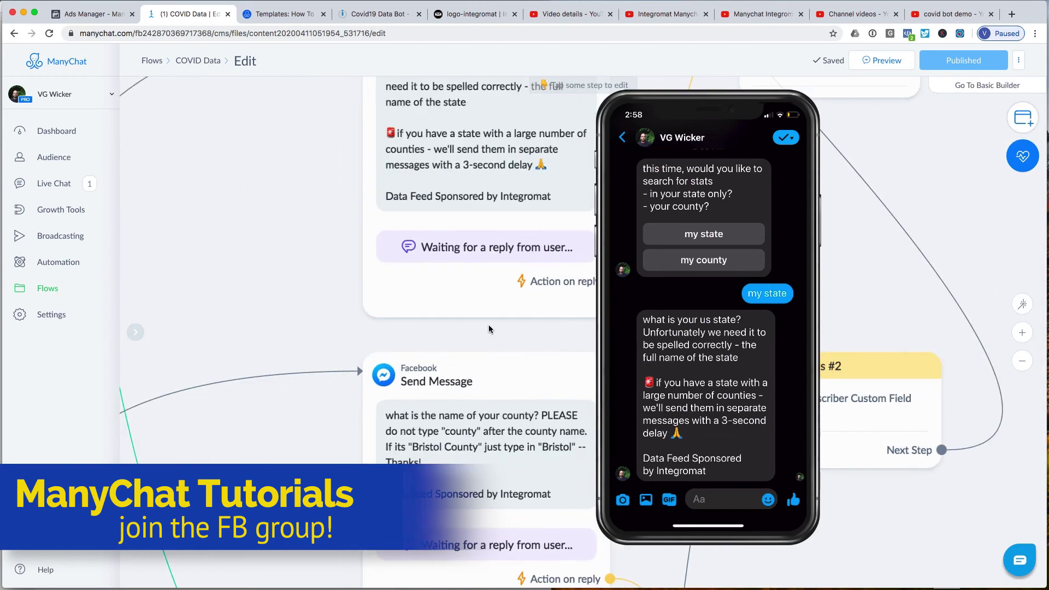
scroll(448, 451, up, 4)
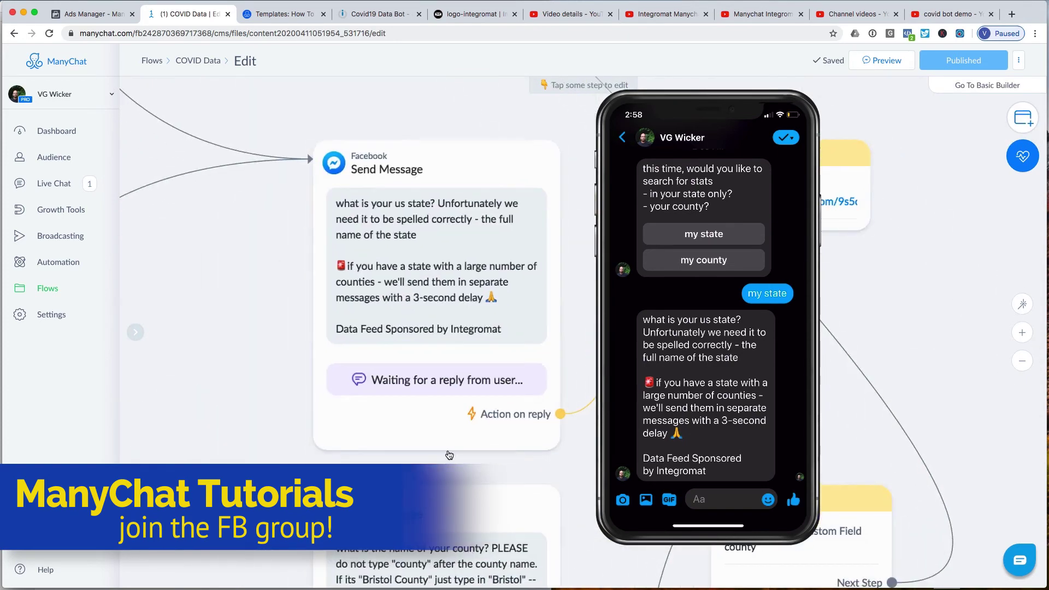
mouse_move(448, 452)
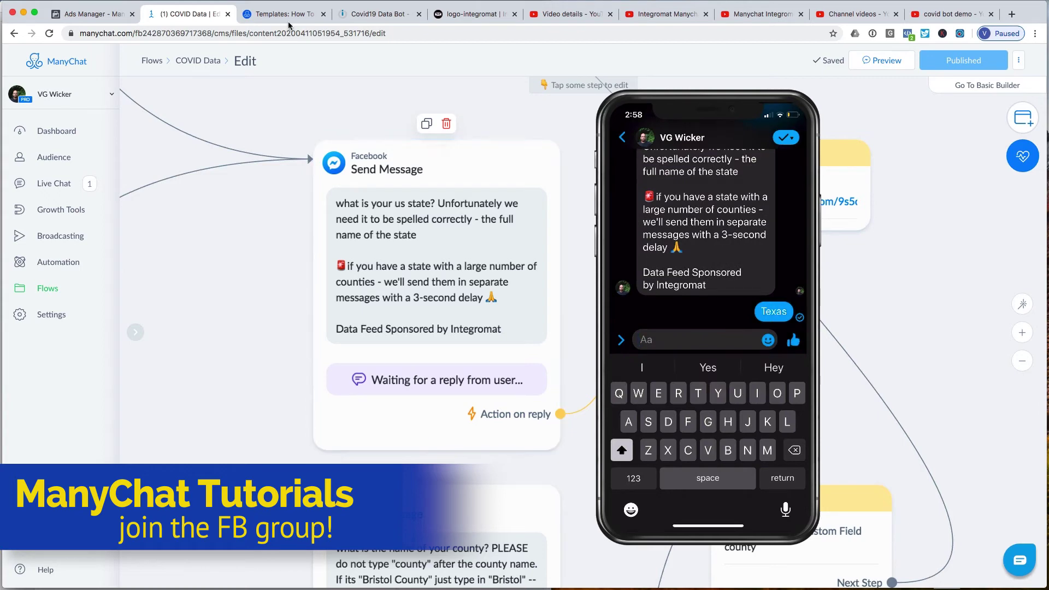
click(381, 14)
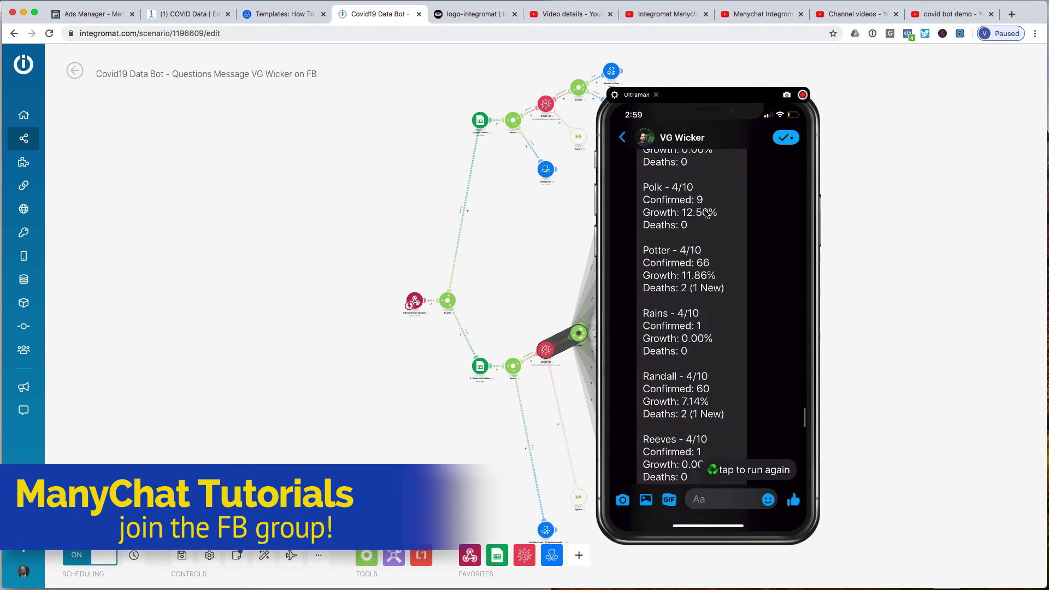
Scroll the Messenger chat through the Texas county batches down to Zapata
scroll(706, 214, down, 3)
scroll(705, 213, down, 4)
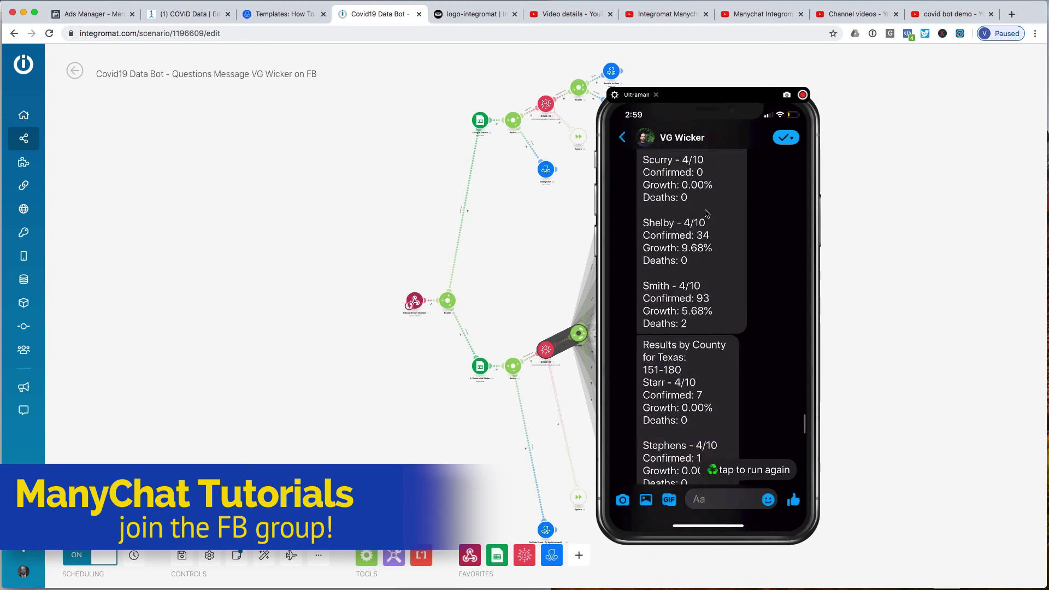
scroll(706, 214, down, 4)
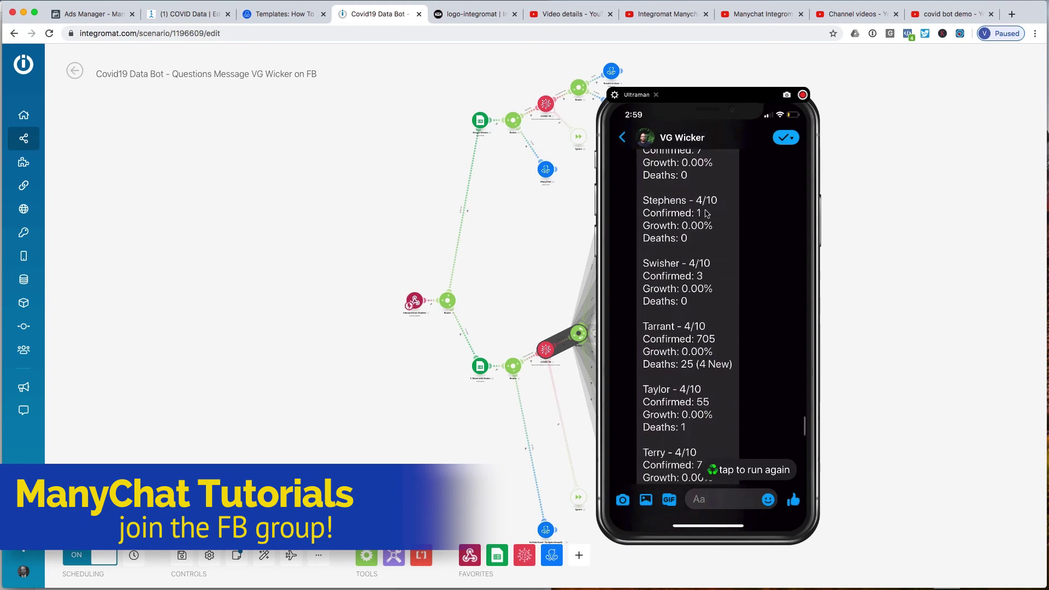
scroll(705, 213, down, 15)
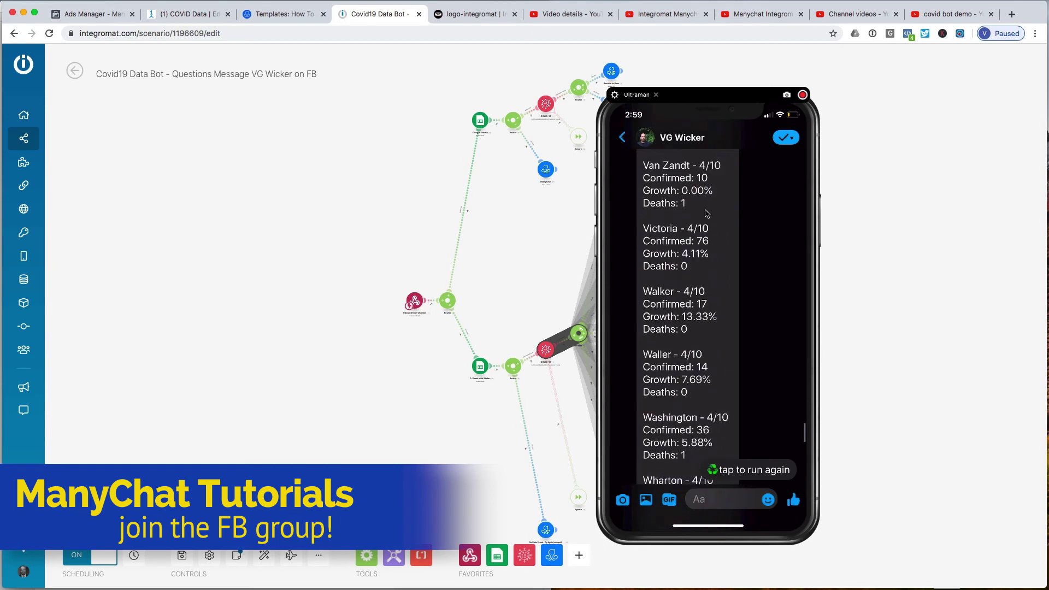
scroll(706, 213, down, 6)
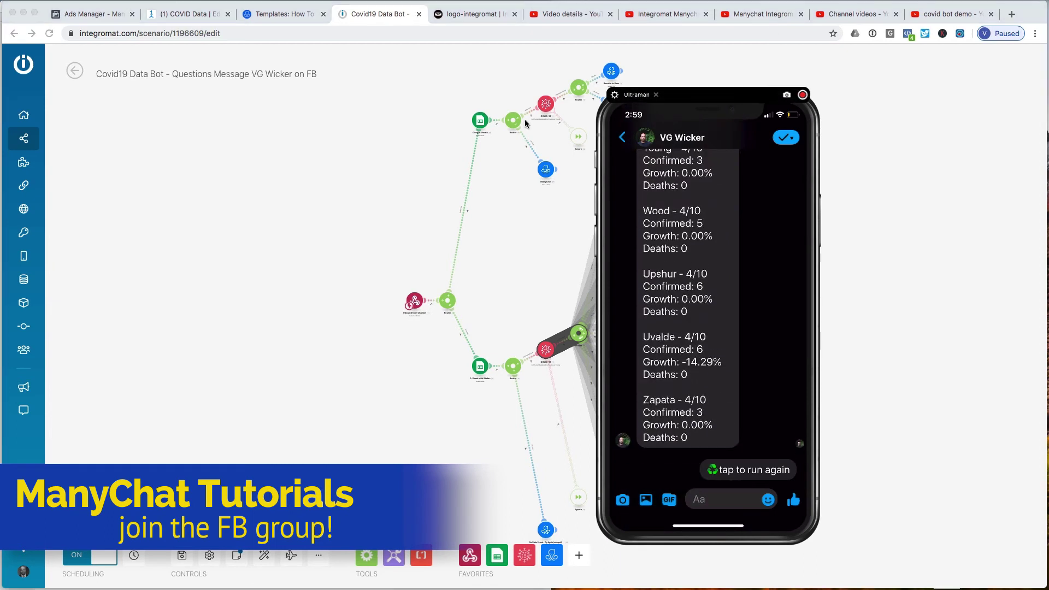
Refresh the run history and open the details of the April 12, 2020 2:58 PM run
drag(729, 109, 256, 77)
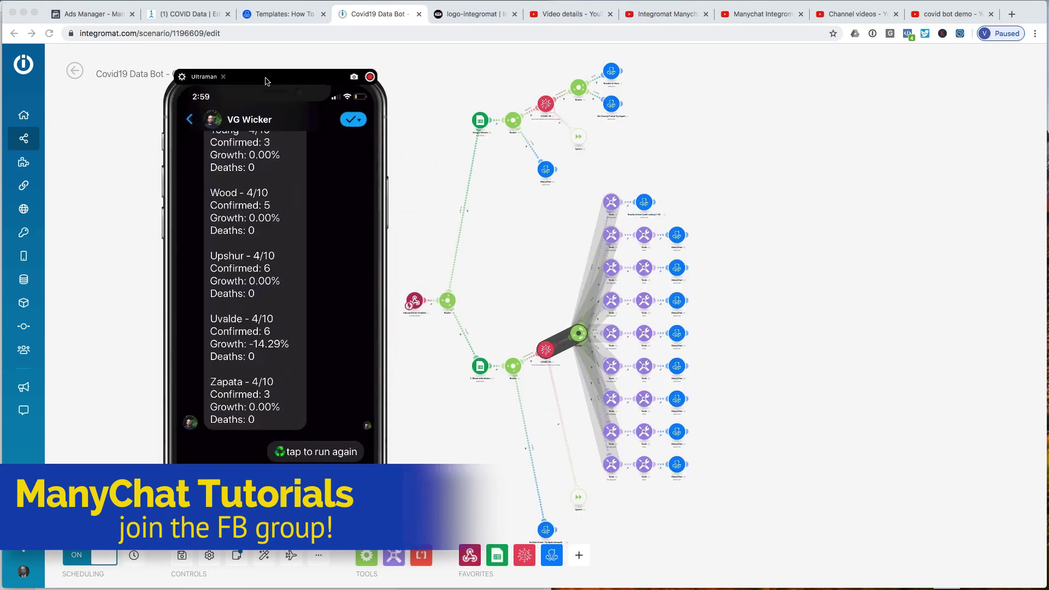
click(75, 71)
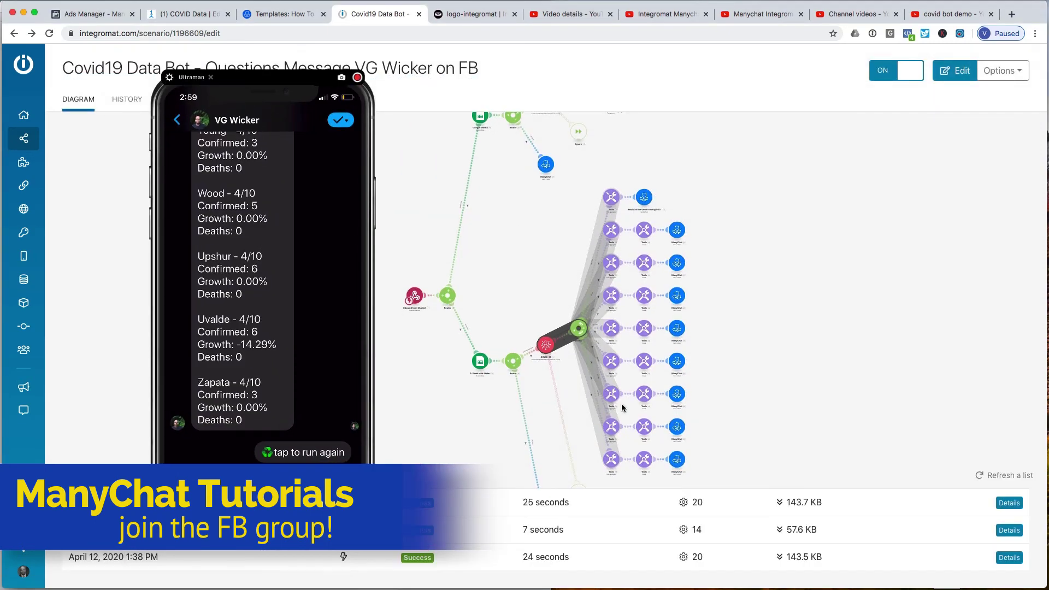
click(995, 476)
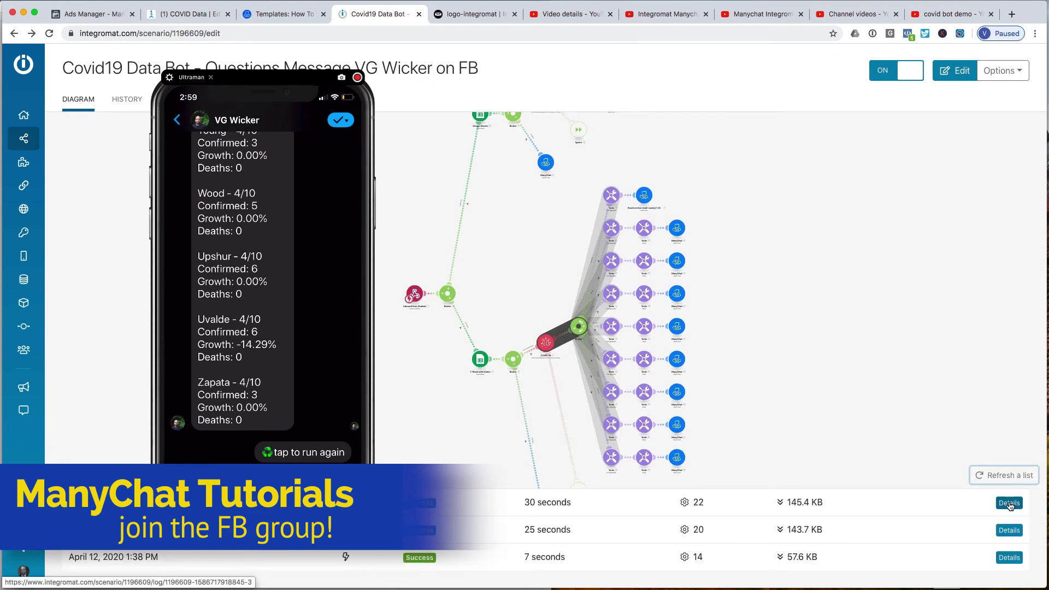
click(1011, 504)
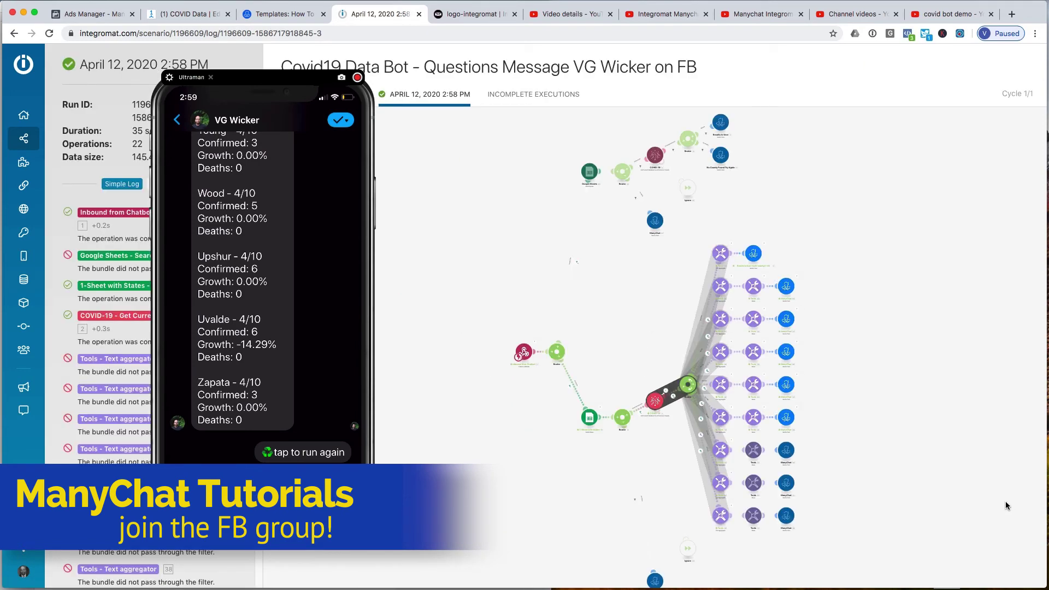
scroll(806, 435, up, 5)
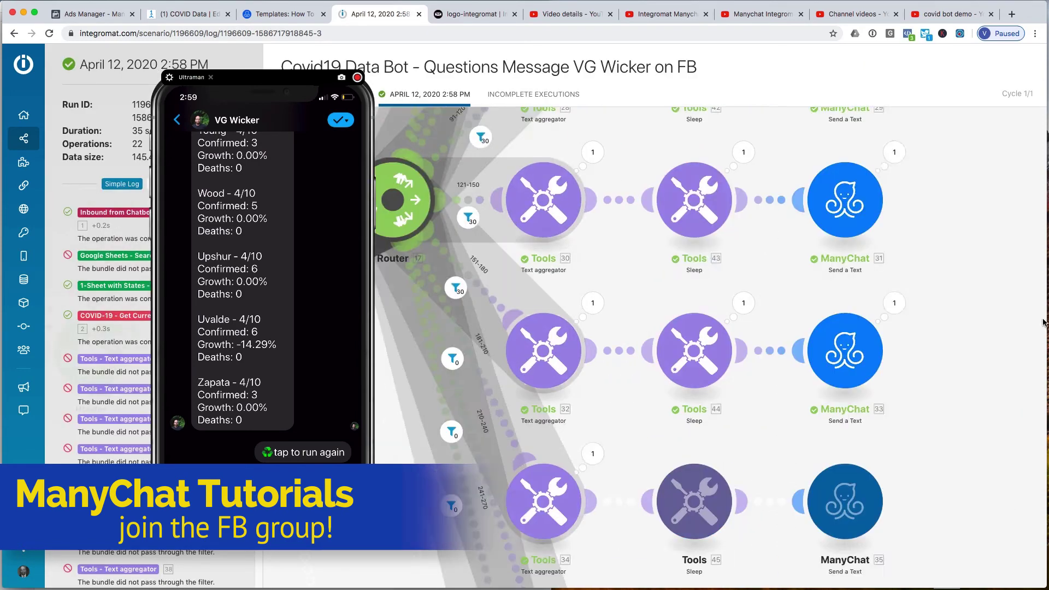
scroll(628, 362, down, 3)
scroll(736, 371, down, 3)
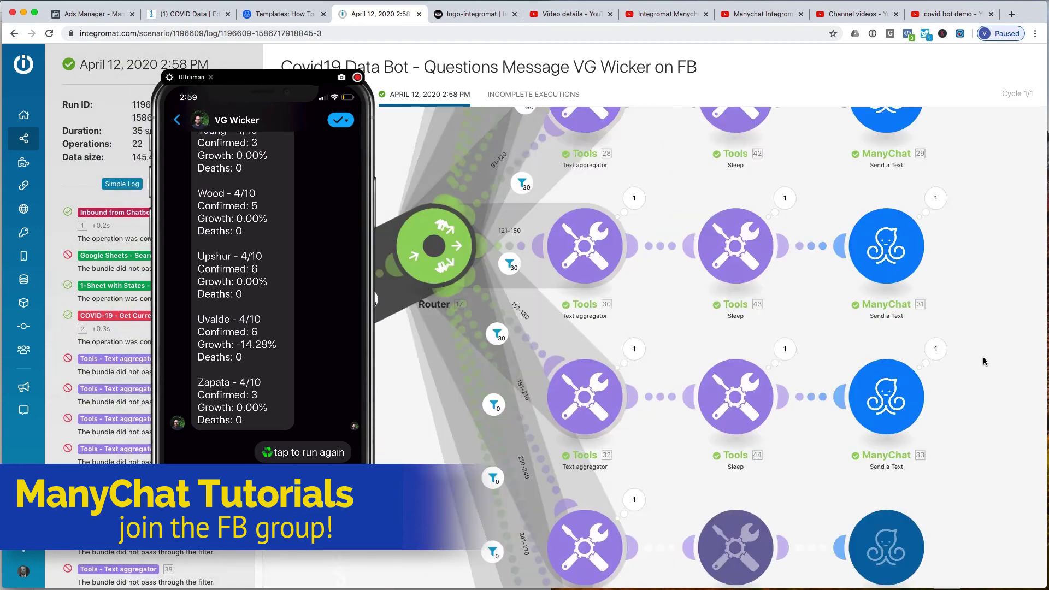
drag(477, 420, 873, 397)
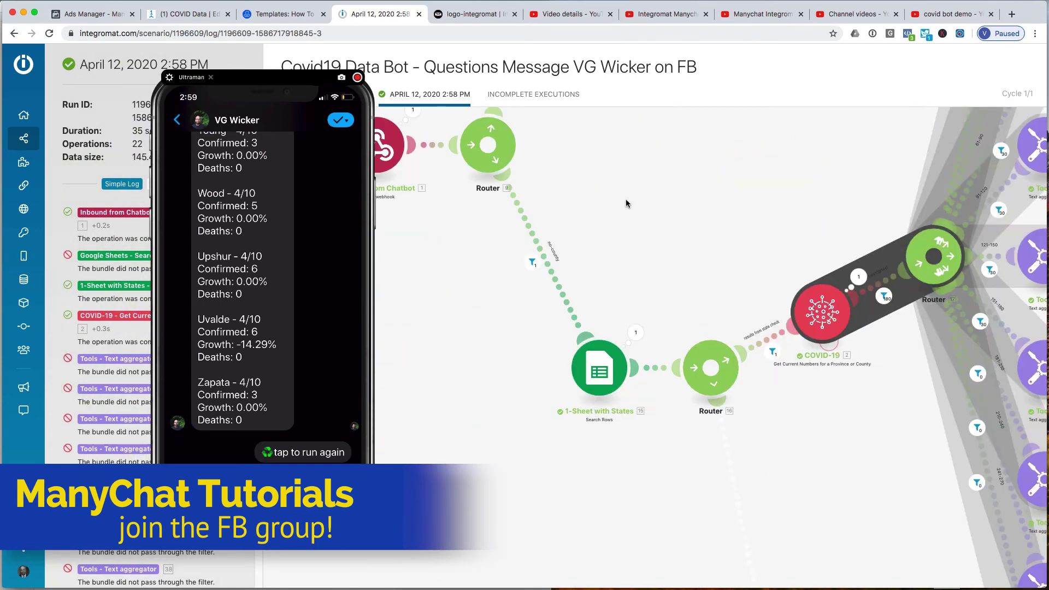
drag(625, 199, 834, 321)
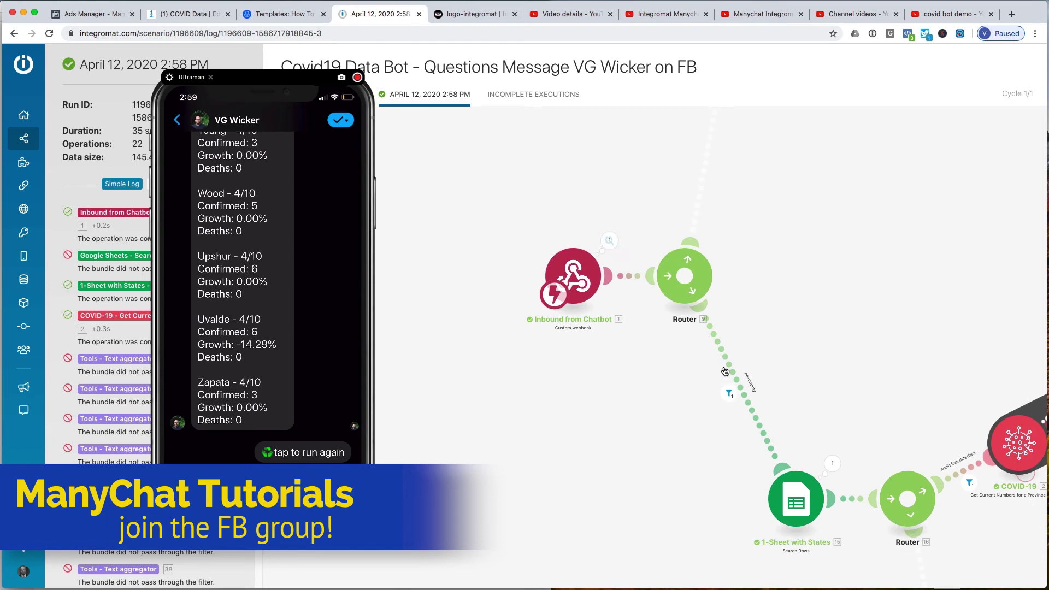
click(729, 393)
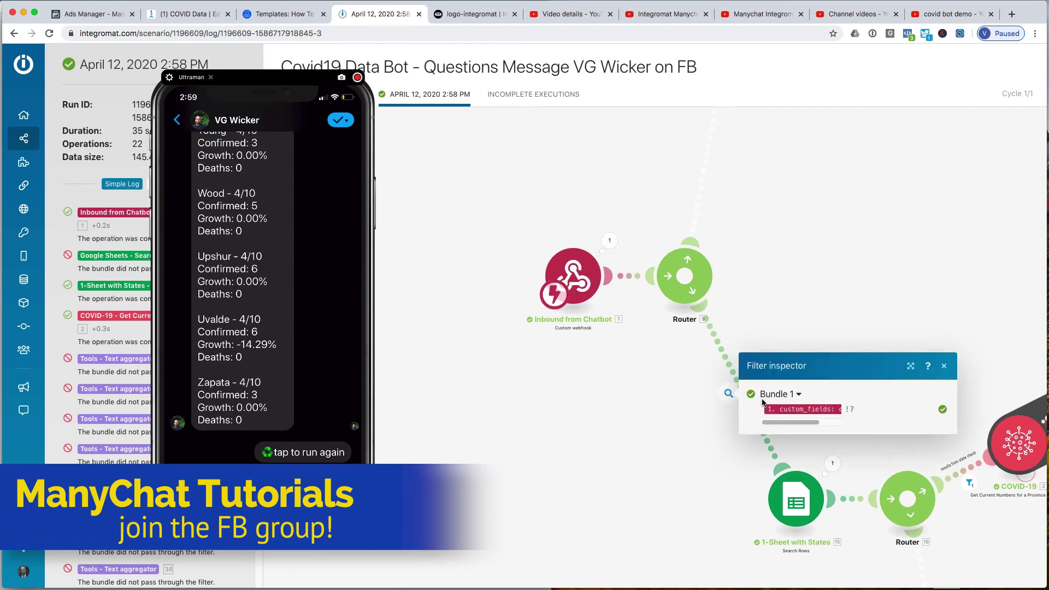
click(851, 314)
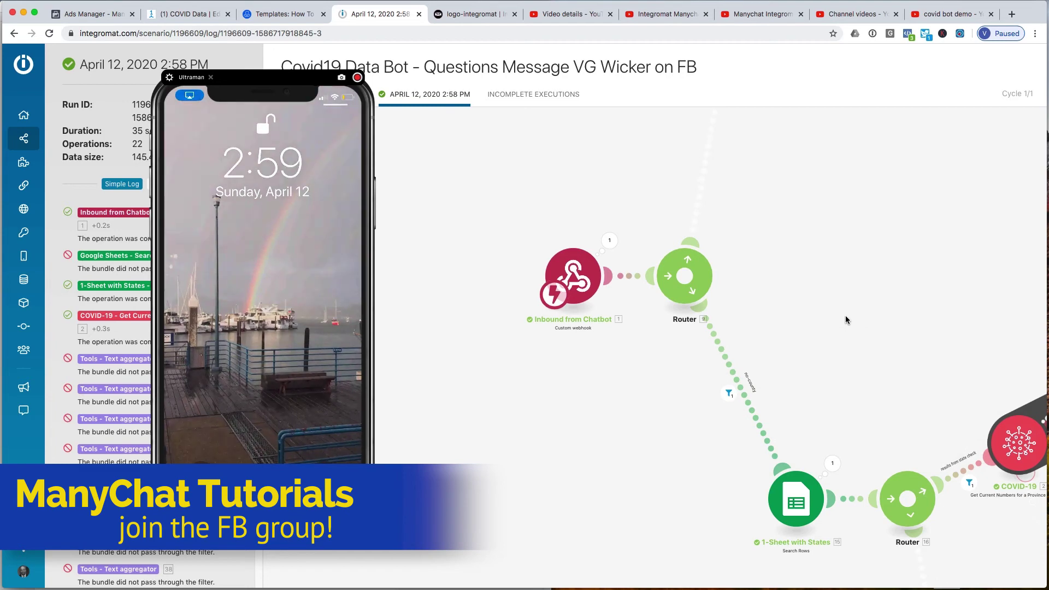
drag(905, 374, 581, 228)
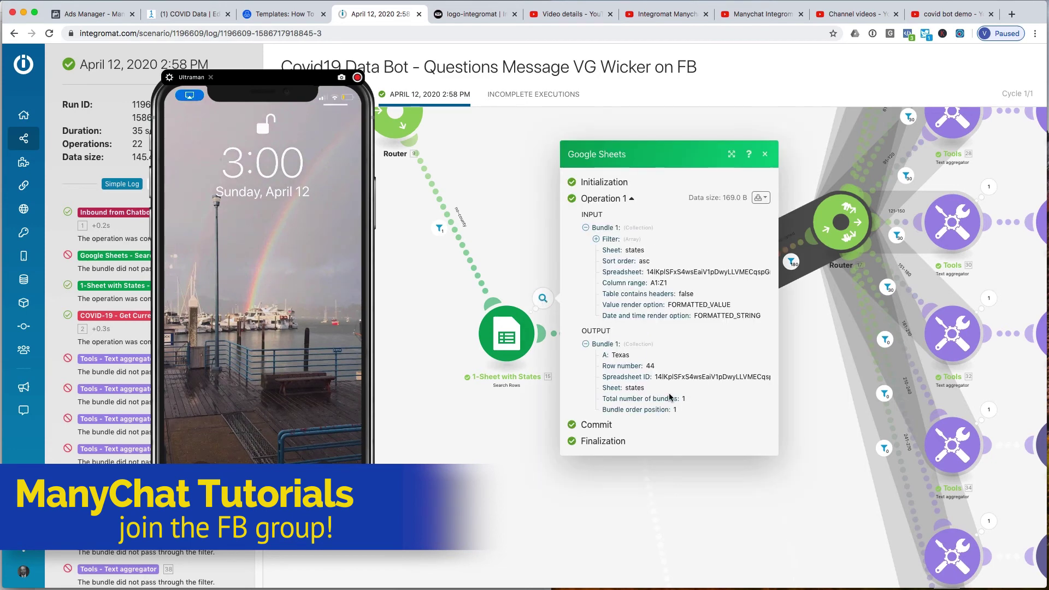
click(801, 406)
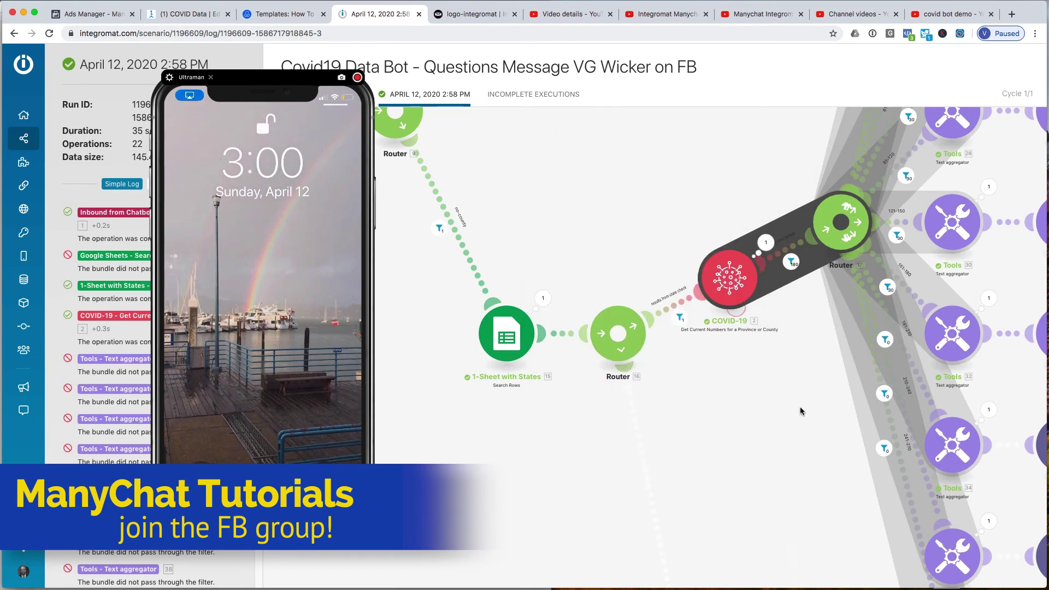
drag(800, 407, 733, 427)
click(610, 343)
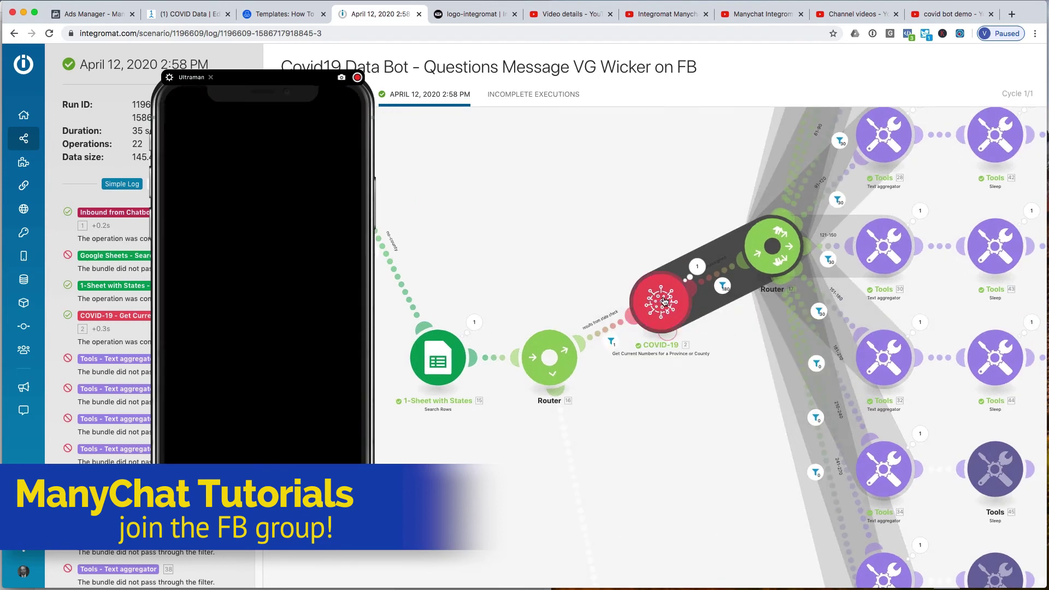
click(663, 302)
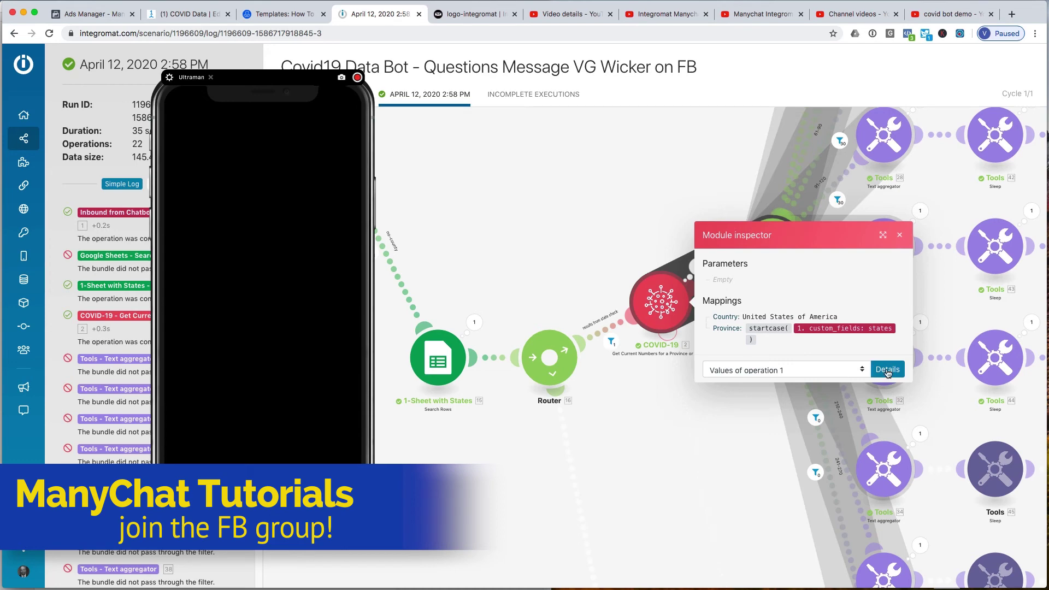
click(688, 267)
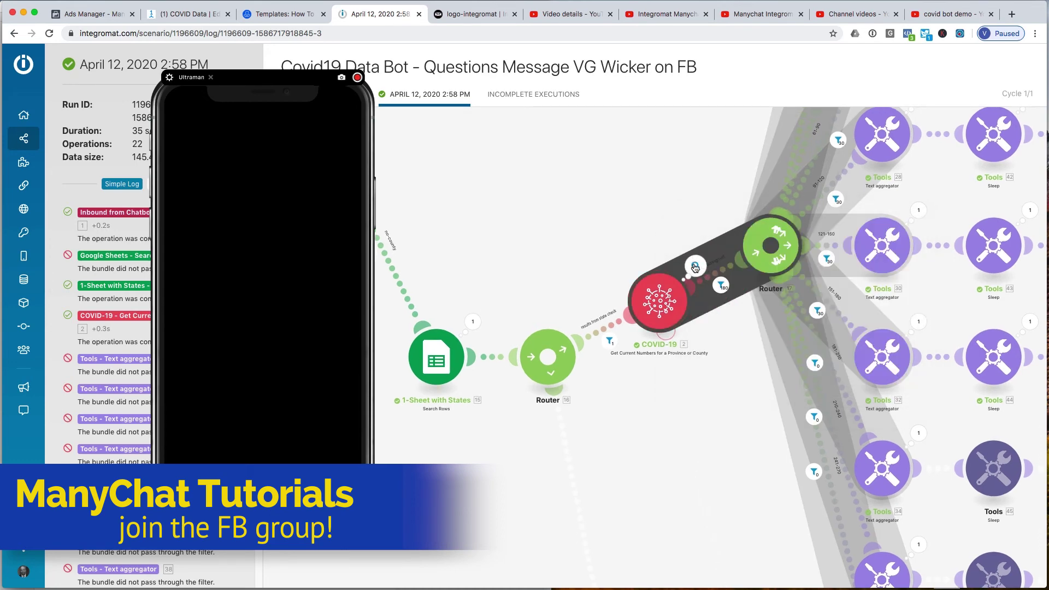
click(696, 267)
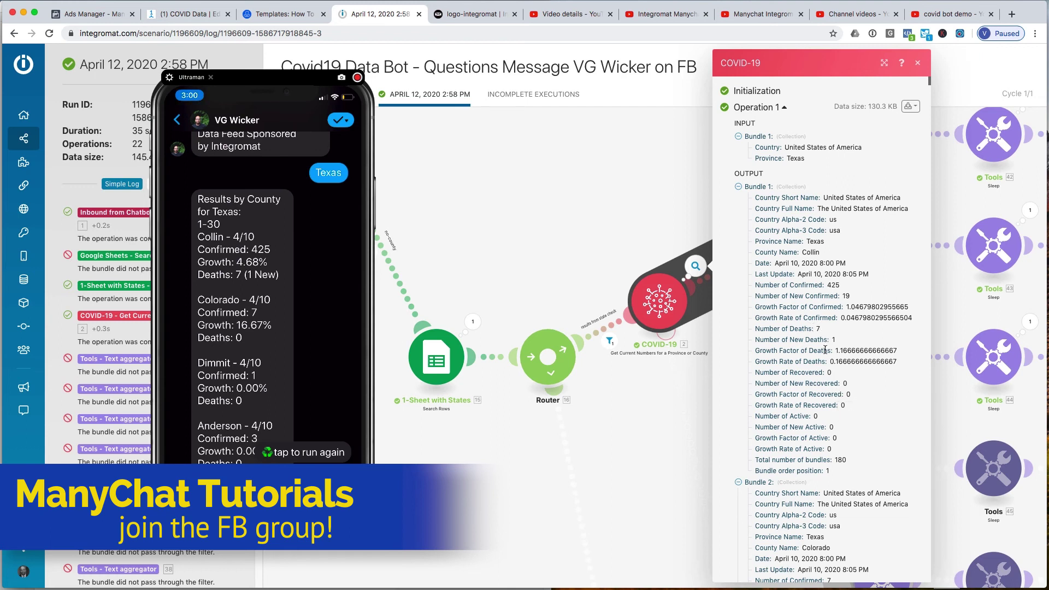
click(667, 395)
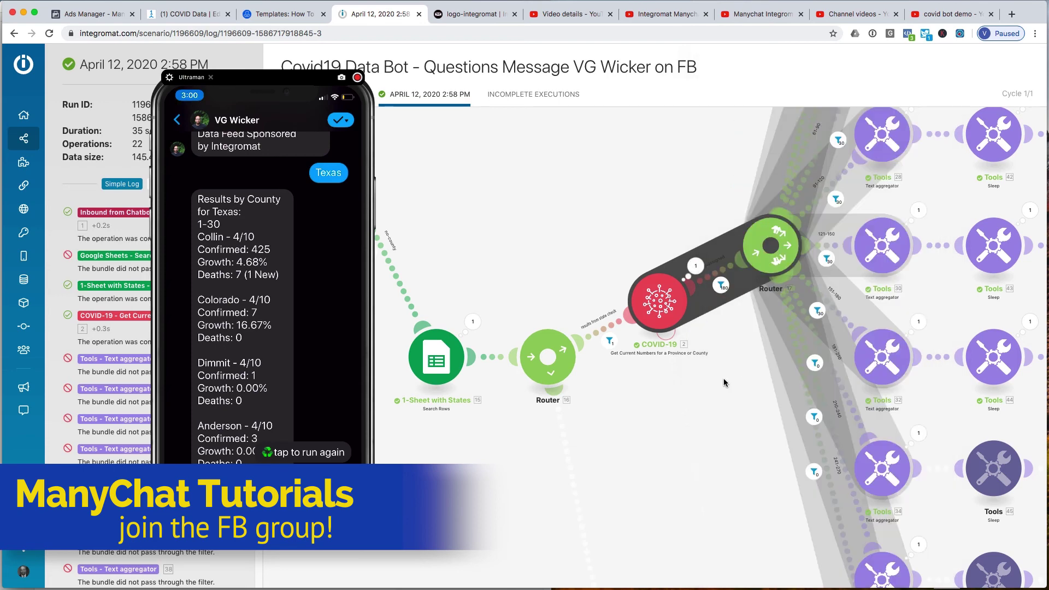
Pan to the Tools and ManyChat rows, checking a text aggregator operation's empty output
scroll(724, 379, up, 5)
scroll(724, 378, right, 3)
drag(637, 235, 557, 388)
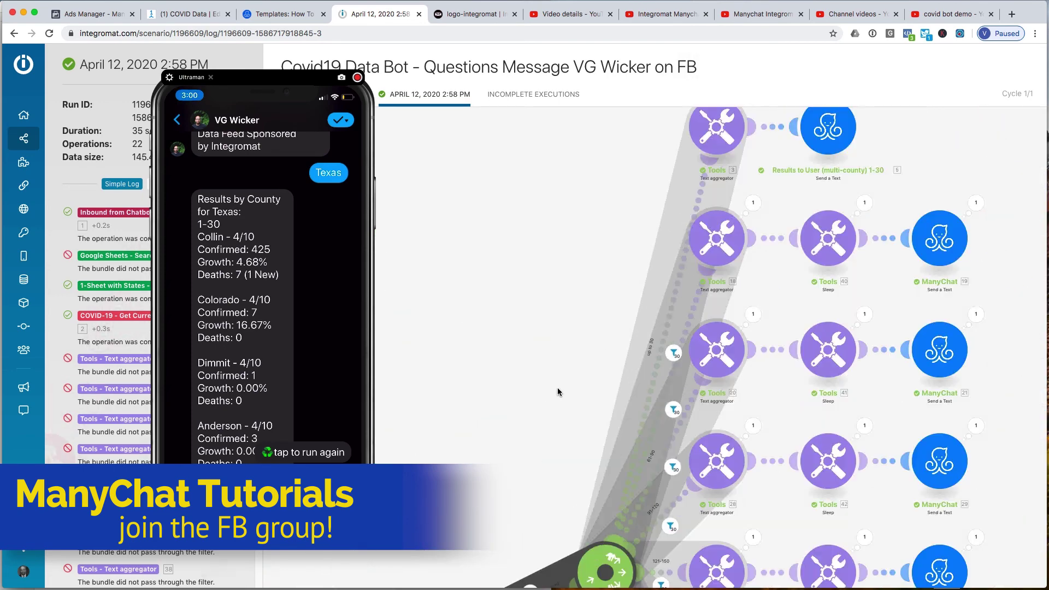
scroll(602, 358, down, 3)
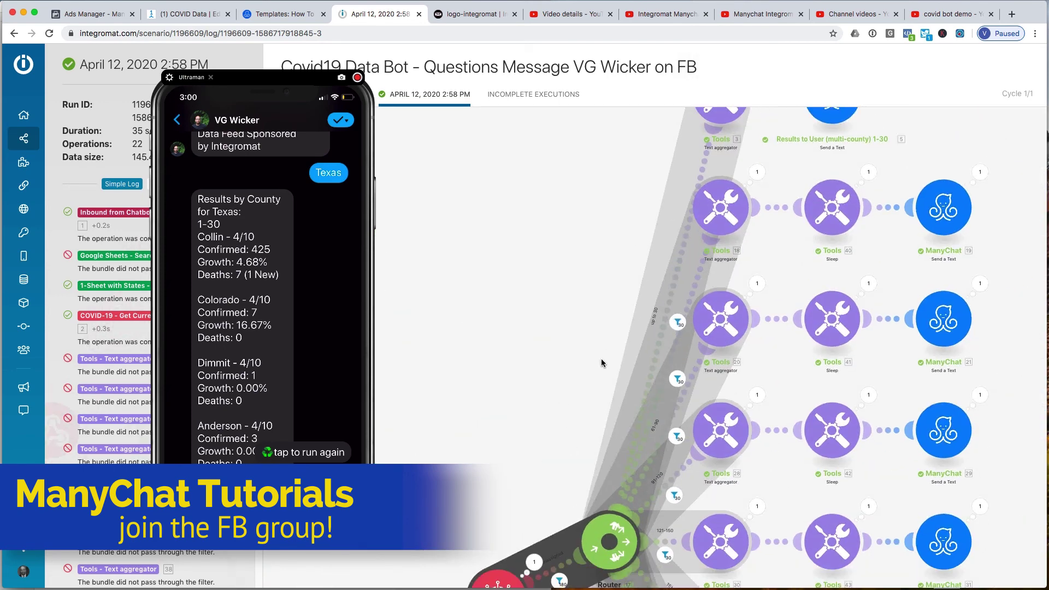
scroll(780, 296, down, 4)
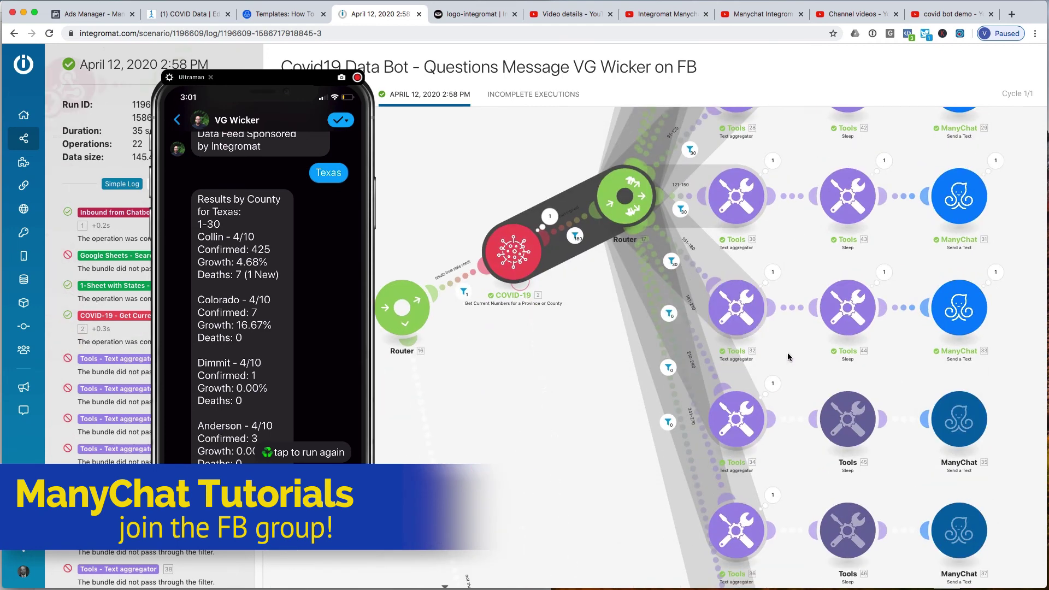
scroll(791, 359, down, 1)
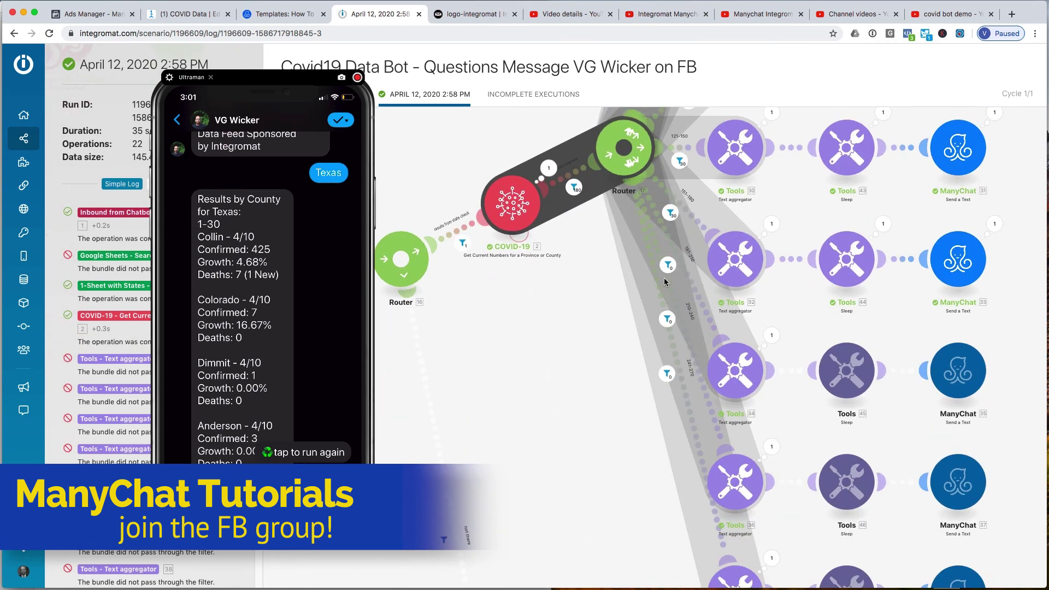
click(772, 335)
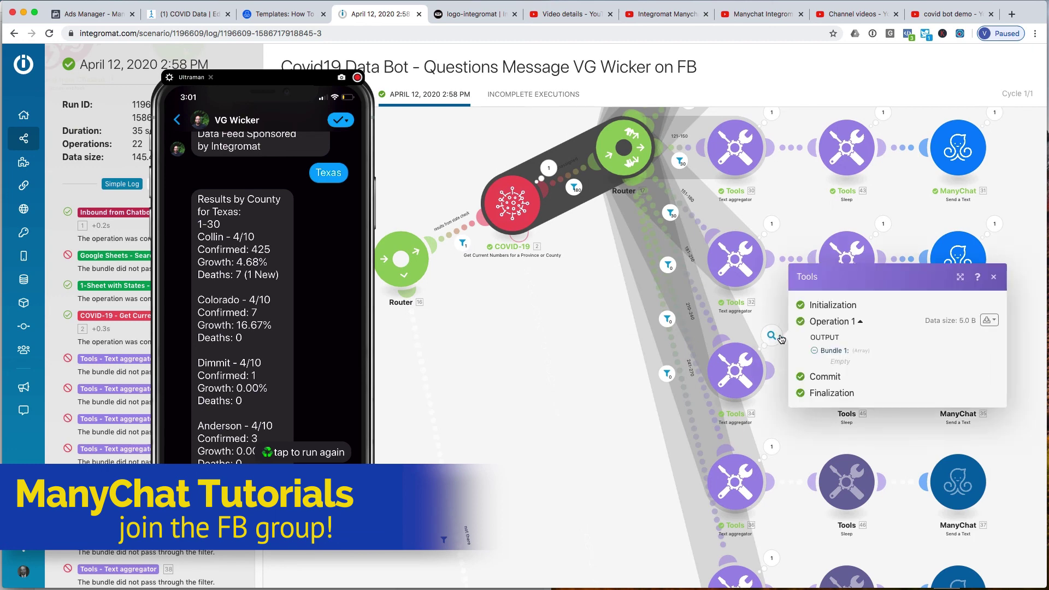
click(777, 302)
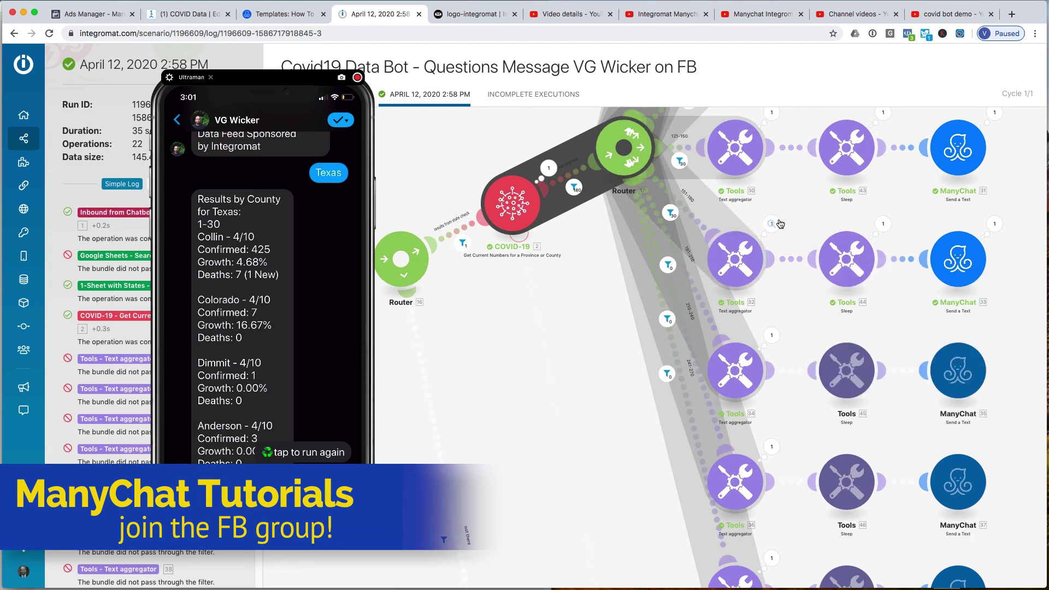
drag(1004, 243, 752, 300)
Open ManyChat 33's send-text operation and read its full 151–180 Texas counties text through Zapata
click(752, 298)
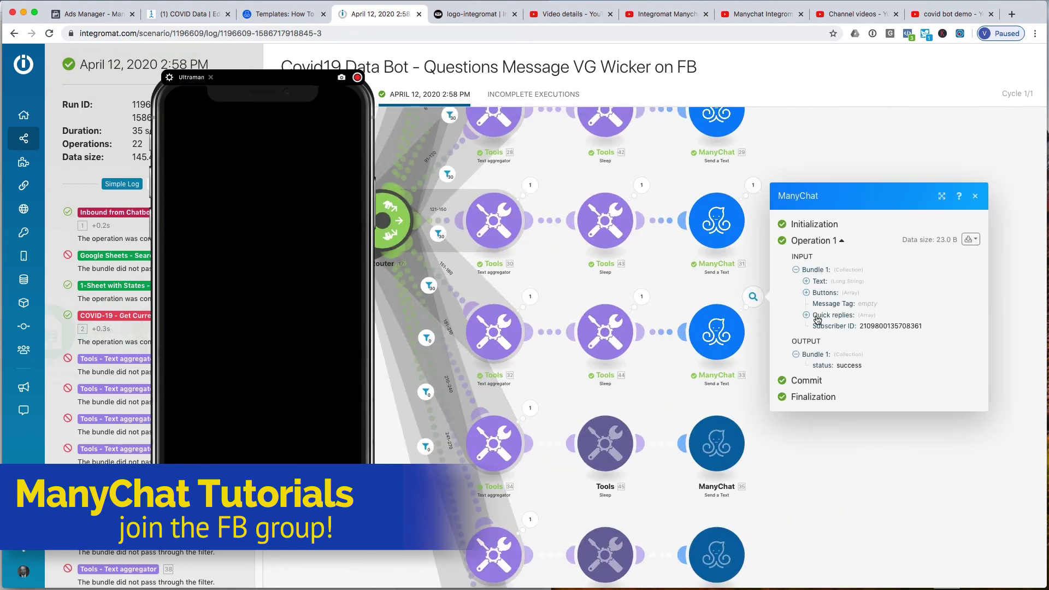
click(807, 281)
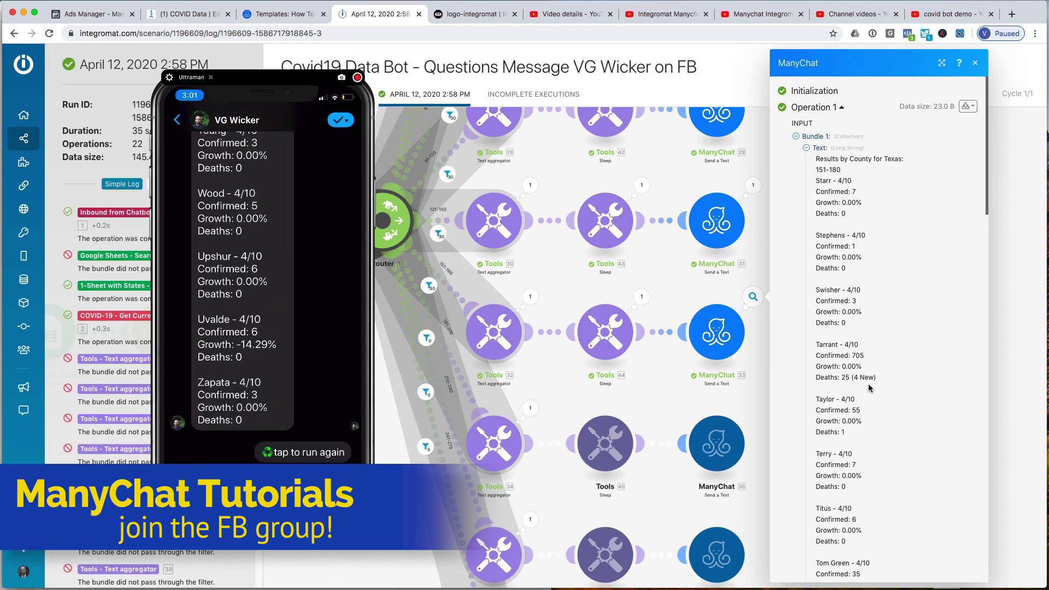
scroll(881, 382, down, 10)
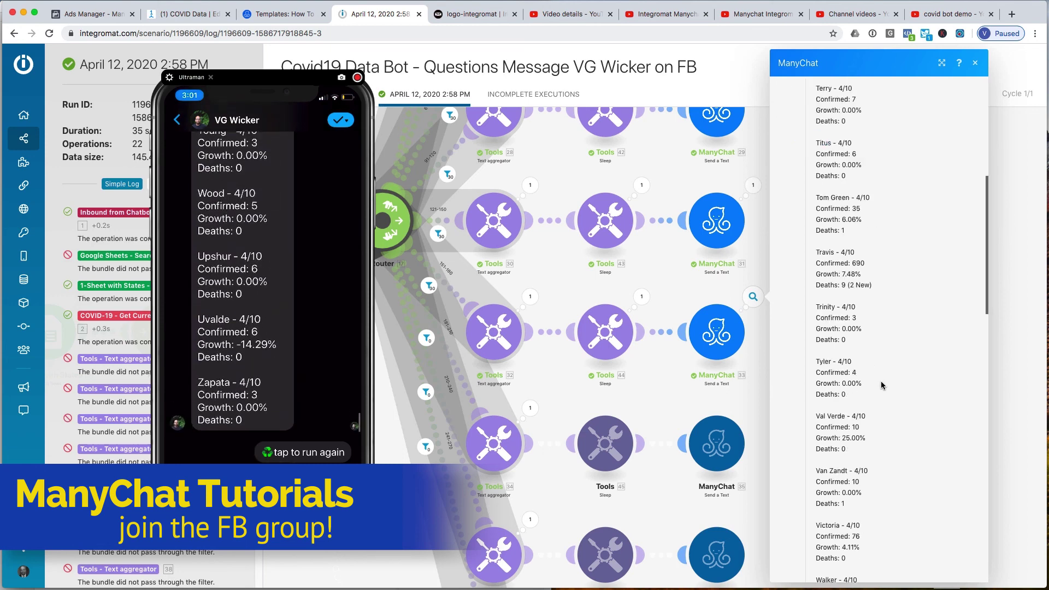
scroll(880, 382, down, 10)
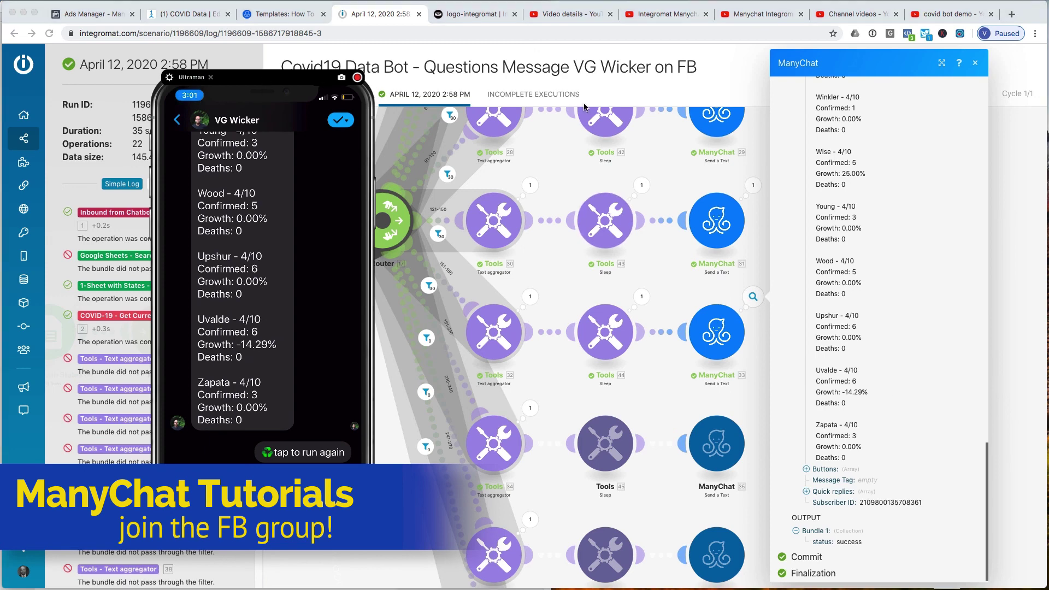
drag(292, 82, 669, 120)
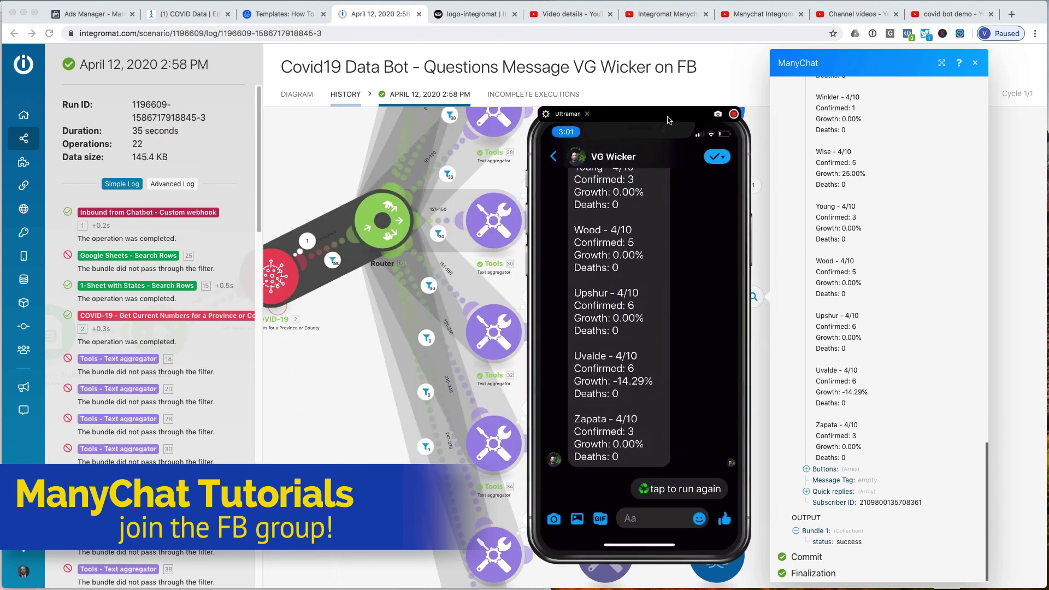